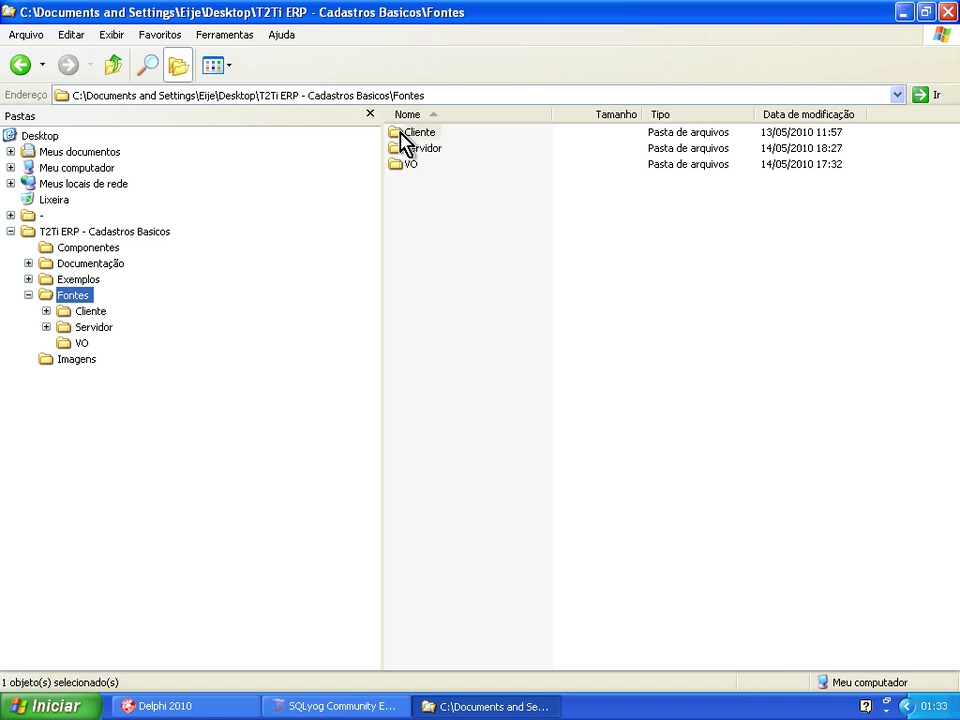
Browse Fontes > Cliente > Cadastros, viewing the Controller folder and then the Tela folder.
{"action": "key", "text": "Down"}
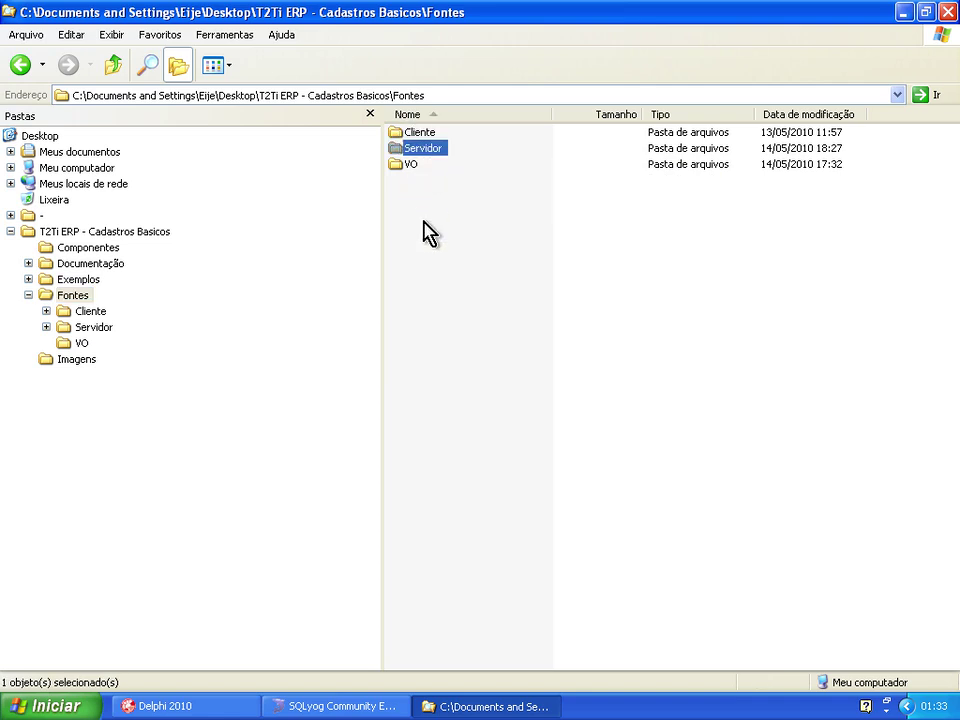
{"action": "key", "text": "Down"}
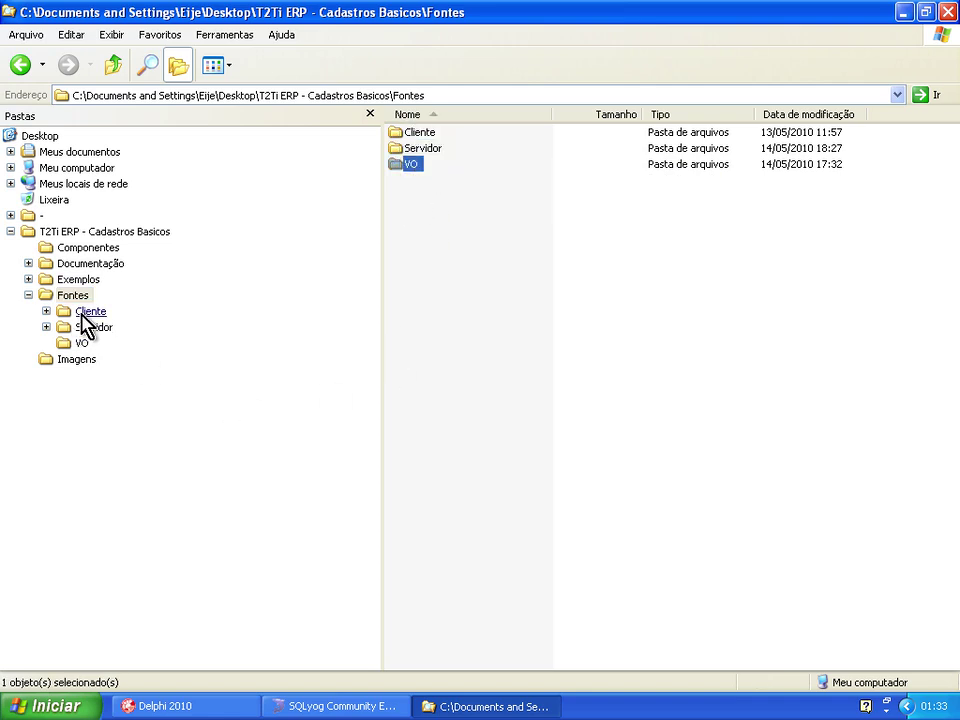
{"action": "left_click", "coordinate": [84, 313]}
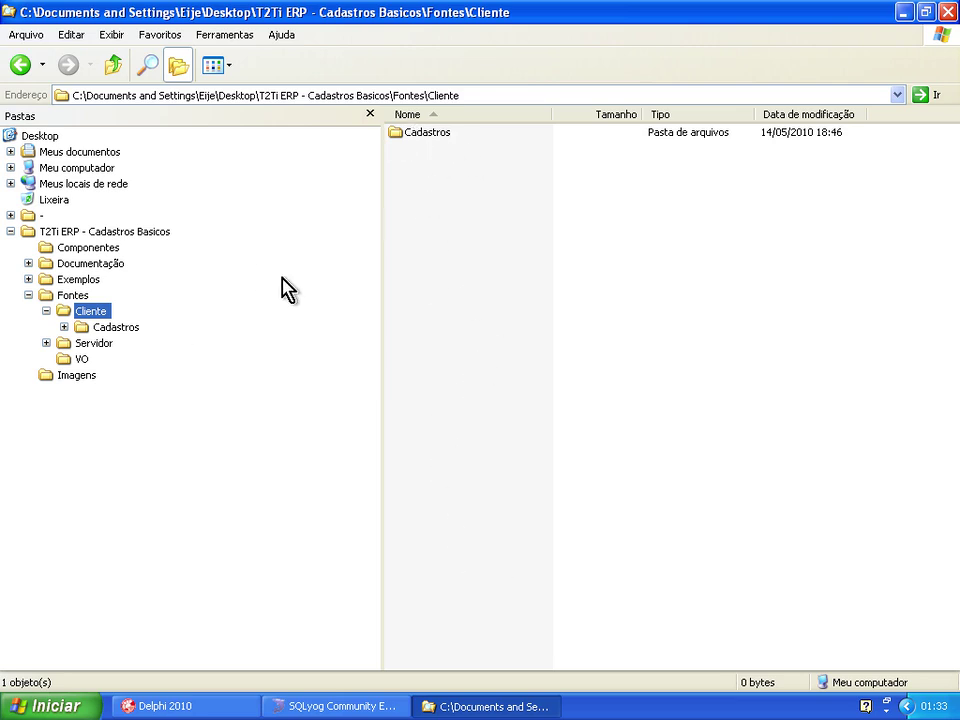
{"action": "left_click", "coordinate": [126, 328]}
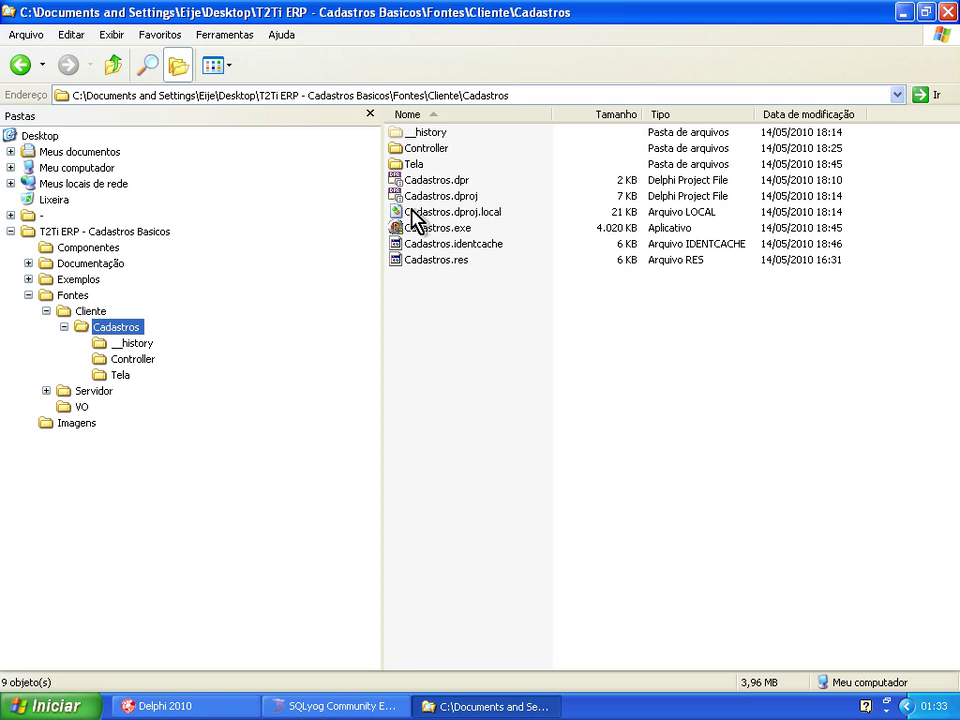
{"action": "left_click", "coordinate": [133, 359]}
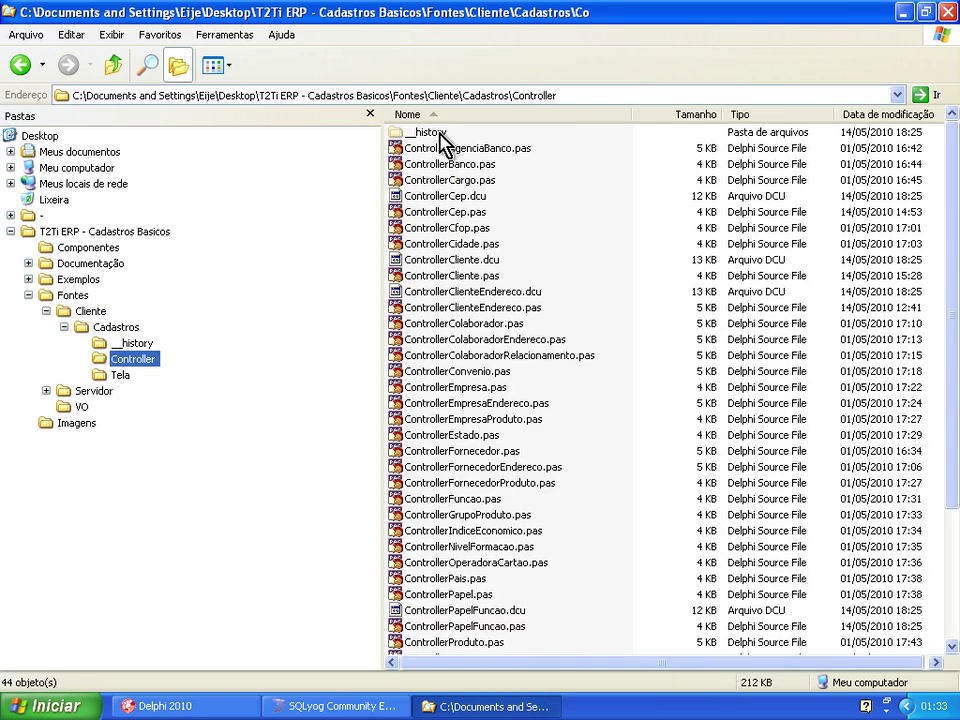
{"action": "left_click", "coordinate": [120, 376]}
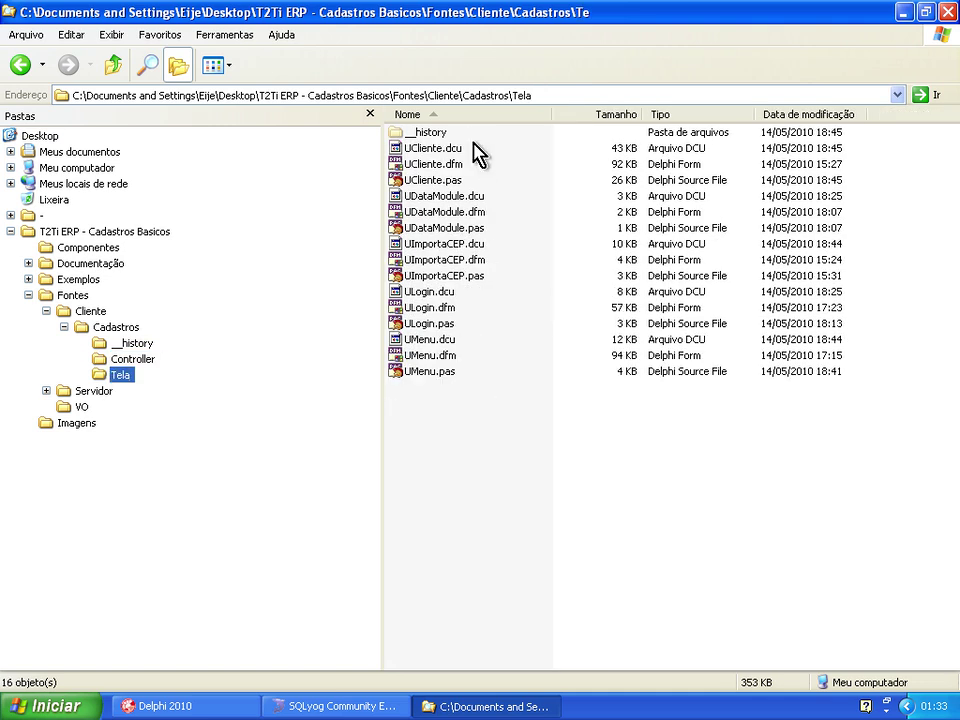
Look through the Servidor folder's Controller and VO subfolders, ending back in Servidor.
{"action": "left_click", "coordinate": [108, 391]}
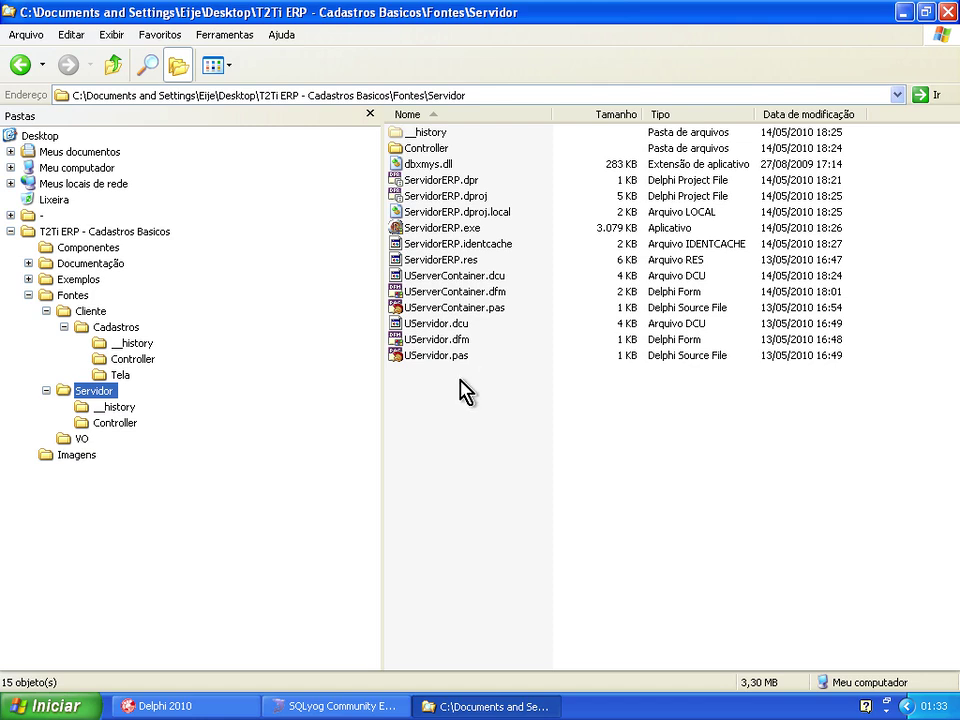
{"action": "left_click", "coordinate": [118, 424]}
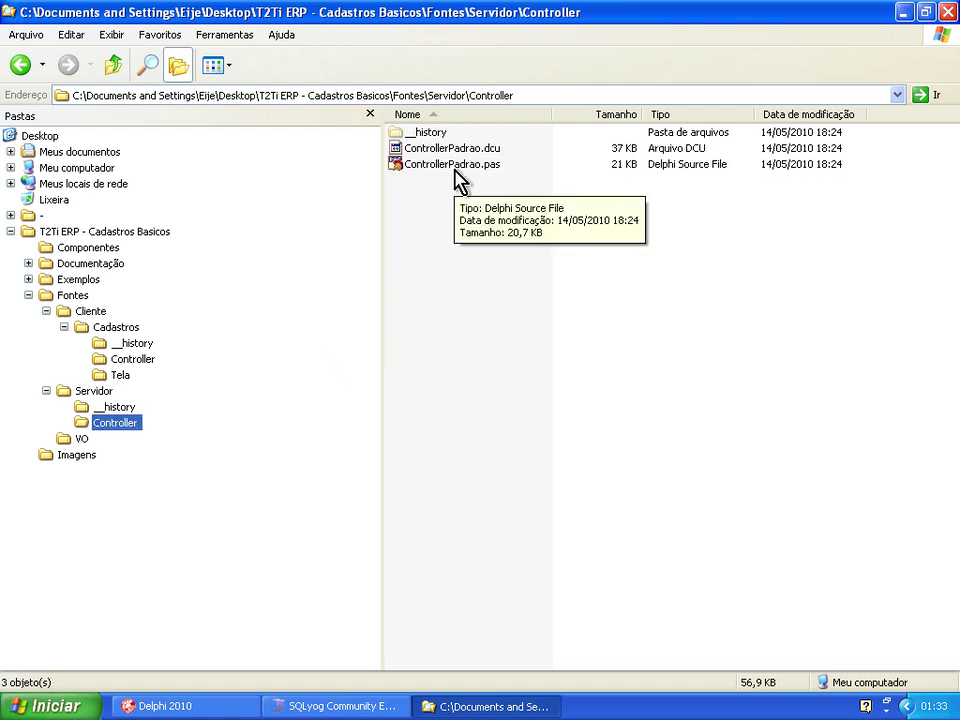
{"action": "left_click", "coordinate": [80, 439]}
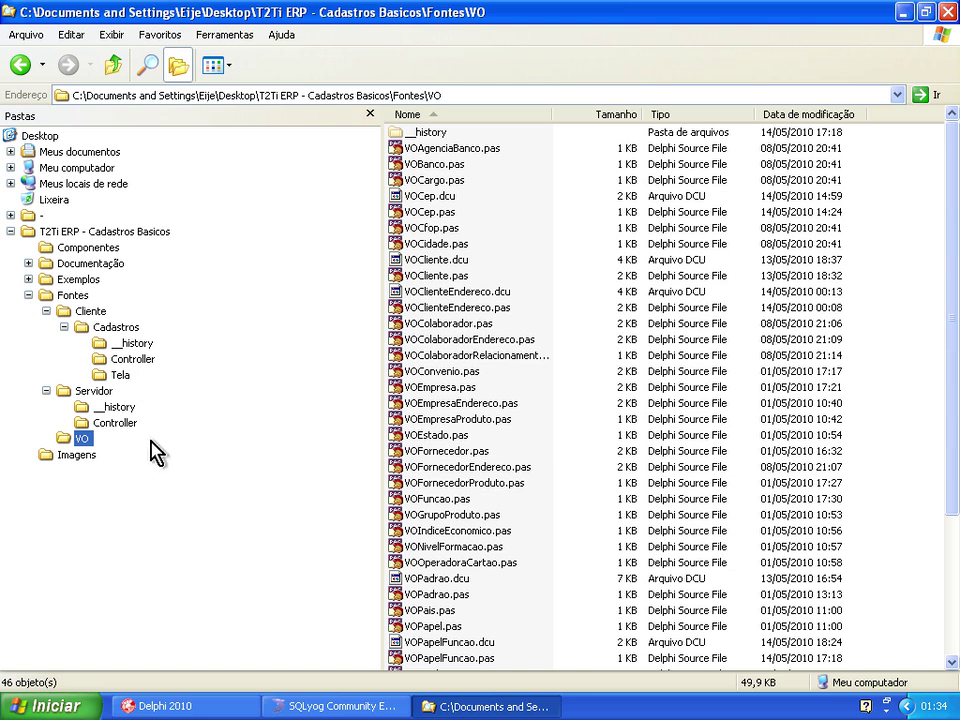
{"action": "left_click", "coordinate": [94, 391]}
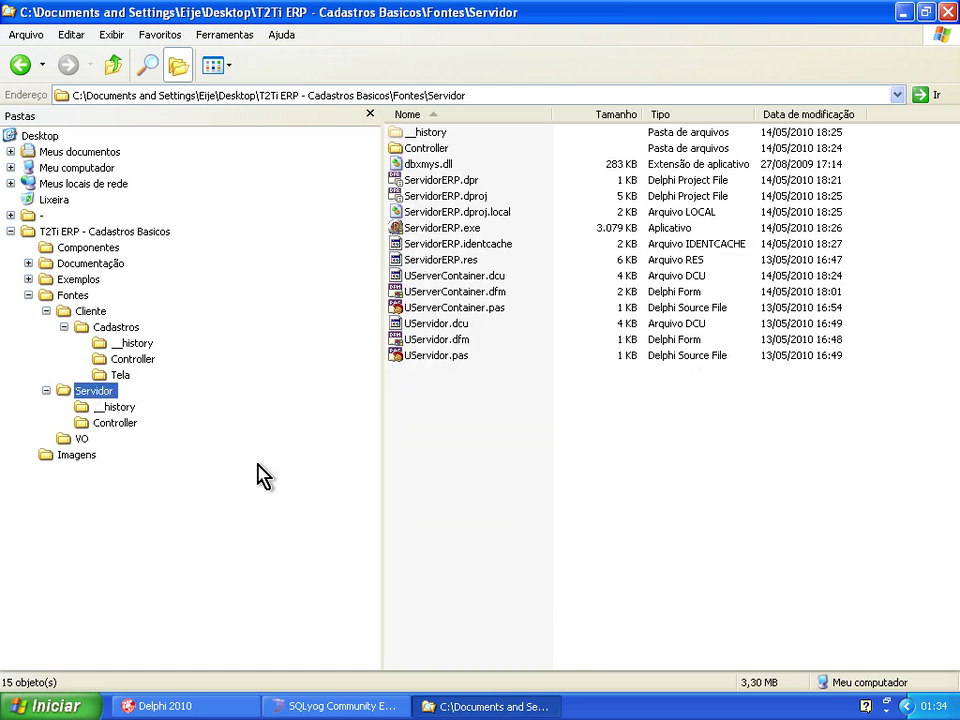
Start ServidorERP.exe, move its FServidor window aside, and show the Cliente\Cadastros folder.
{"action": "double_click", "coordinate": [443, 229]}
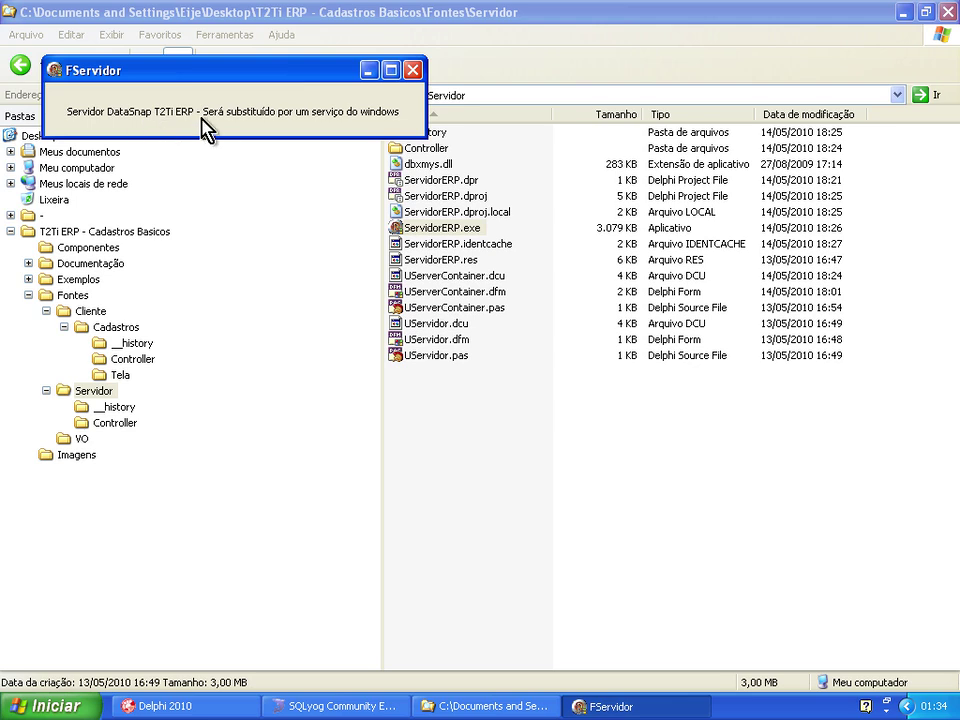
{"action": "left_click_drag", "start_coordinate": [182, 78], "coordinate": [150, 46]}
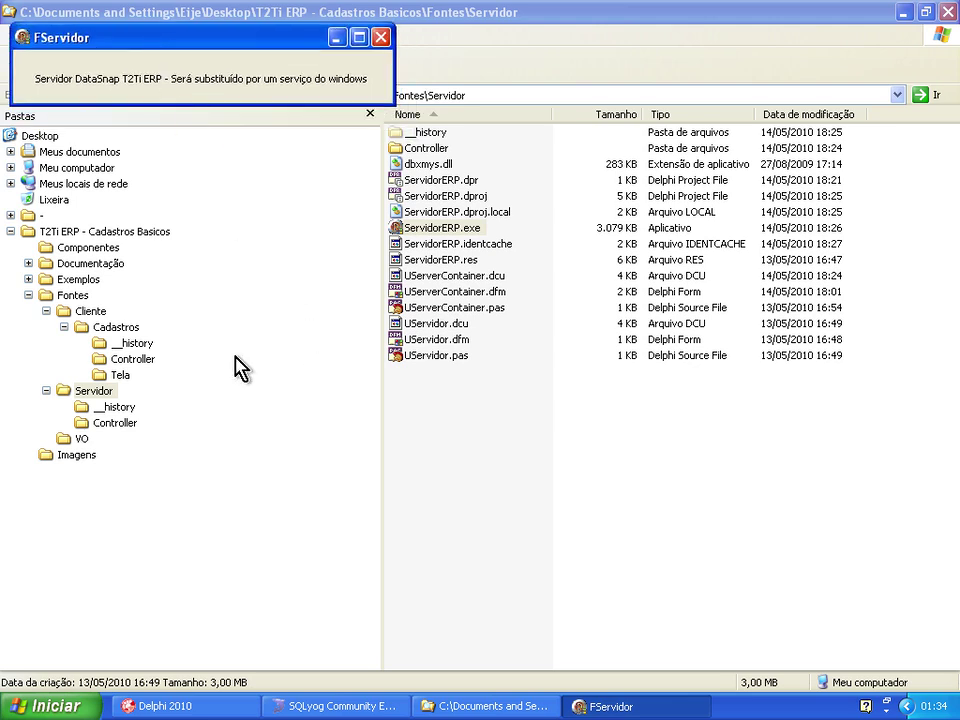
{"action": "left_click", "coordinate": [95, 329]}
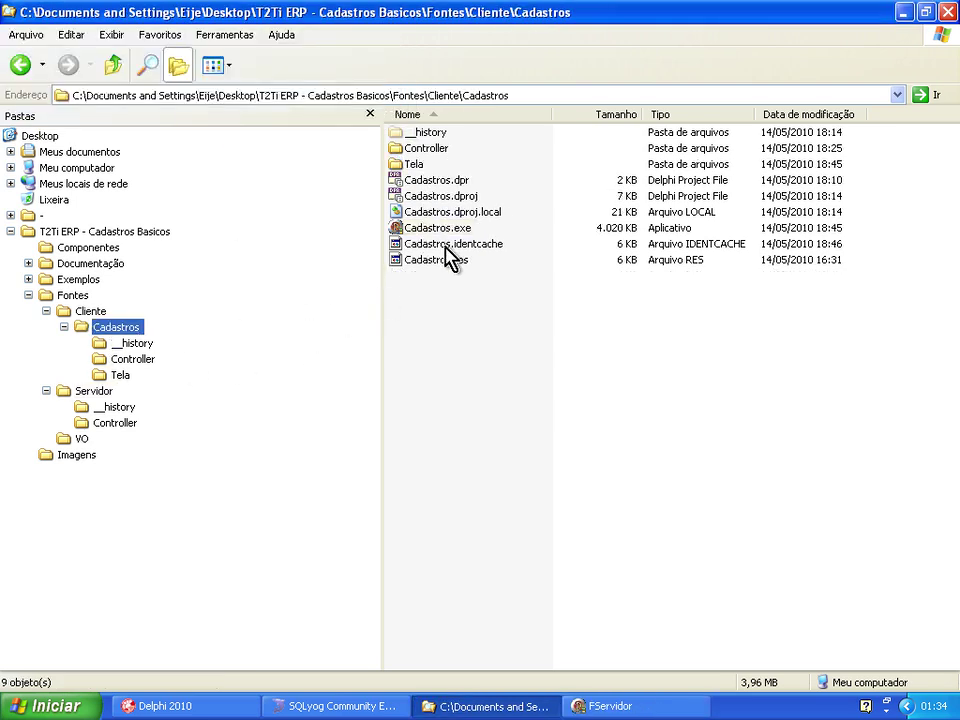
Launch Cadastros.exe, log in, then exit the application.
{"action": "double_click", "coordinate": [443, 240]}
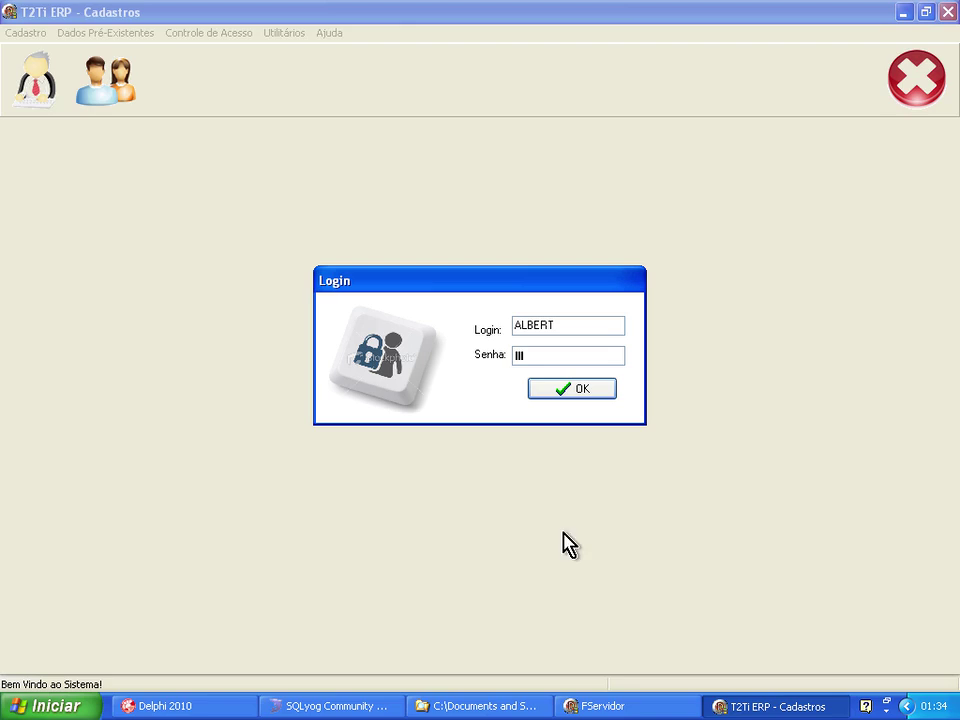
{"action": "left_click", "coordinate": [590, 706]}
{"action": "left_click_drag", "start_coordinate": [180, 47], "coordinate": [201, 50]}
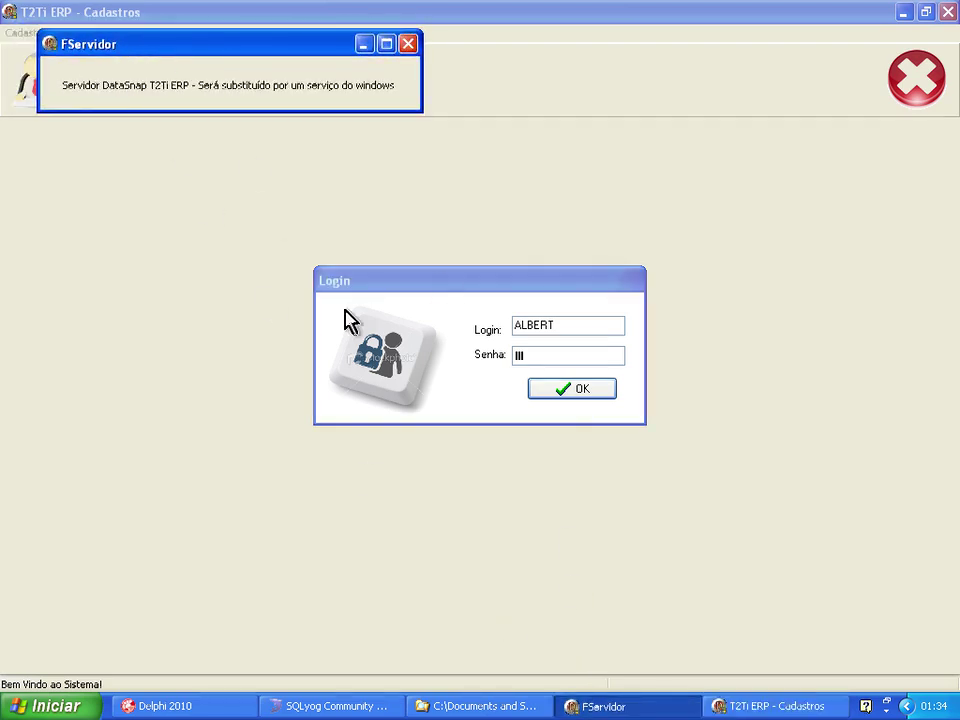
{"action": "left_click", "coordinate": [573, 400]}
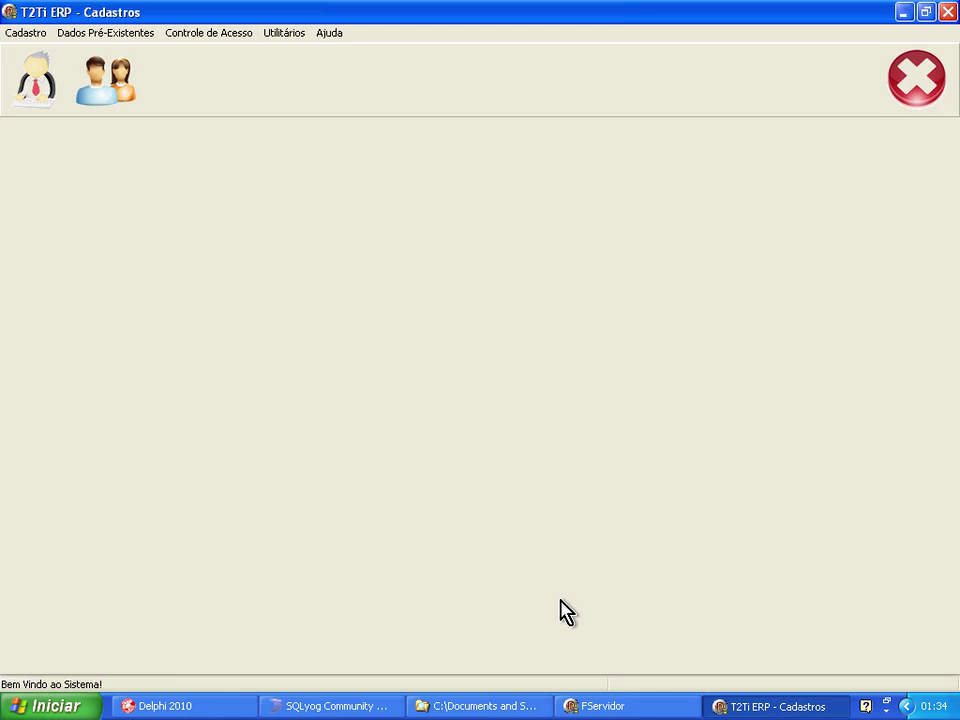
{"action": "left_click", "coordinate": [916, 78]}
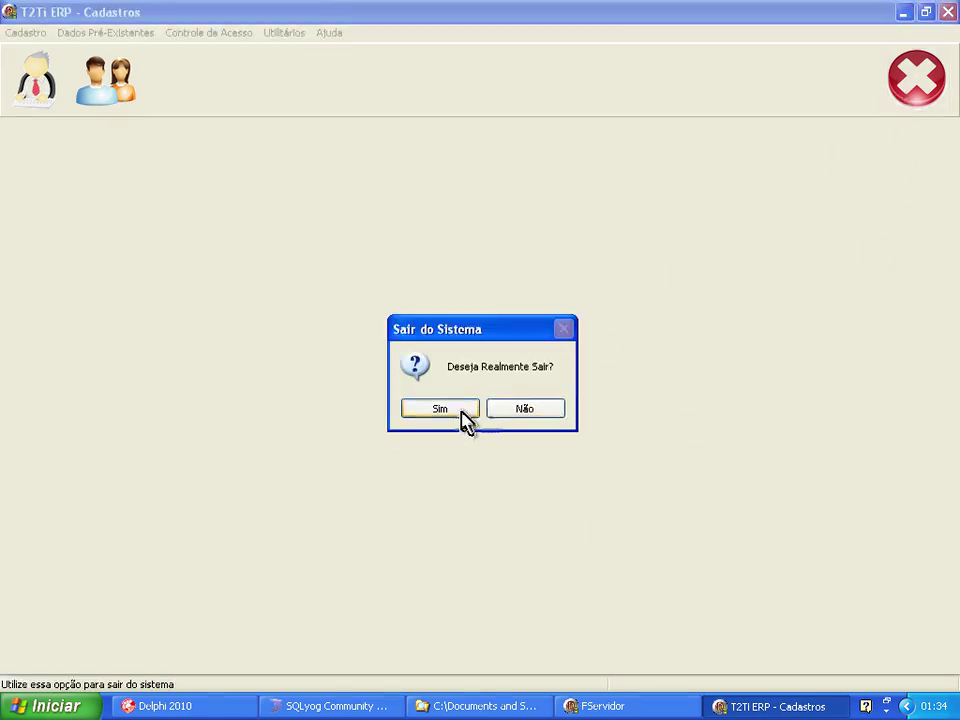
{"action": "left_click", "coordinate": [460, 416]}
Relaunch Cadastros.exe and log in again after dismissing the incorrect-login error.
{"action": "double_click", "coordinate": [430, 229]}
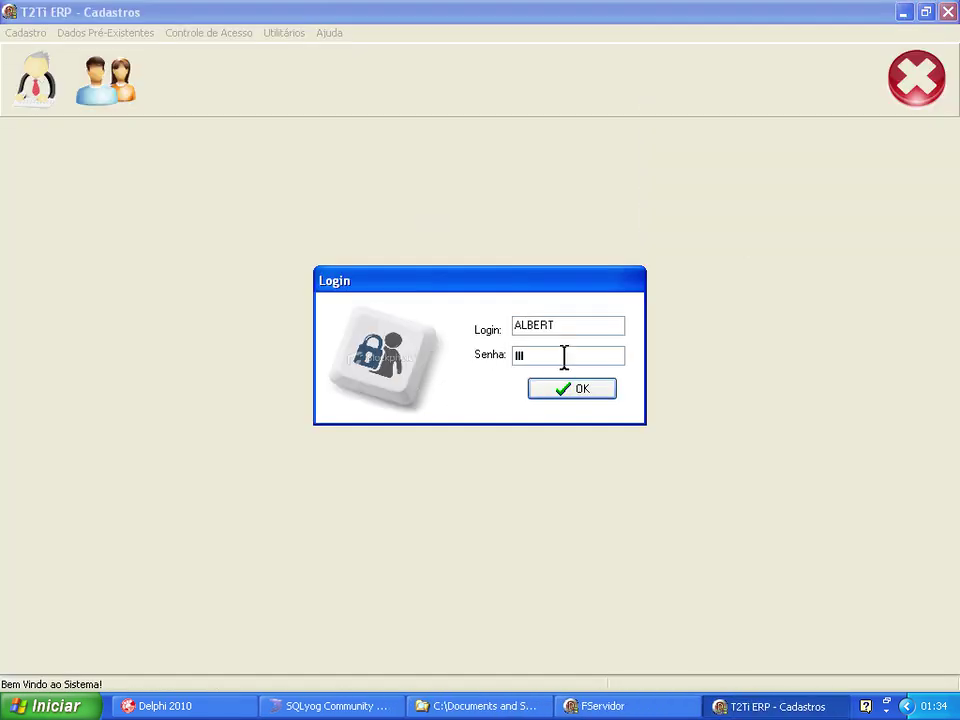
{"action": "left_click", "coordinate": [583, 392]}
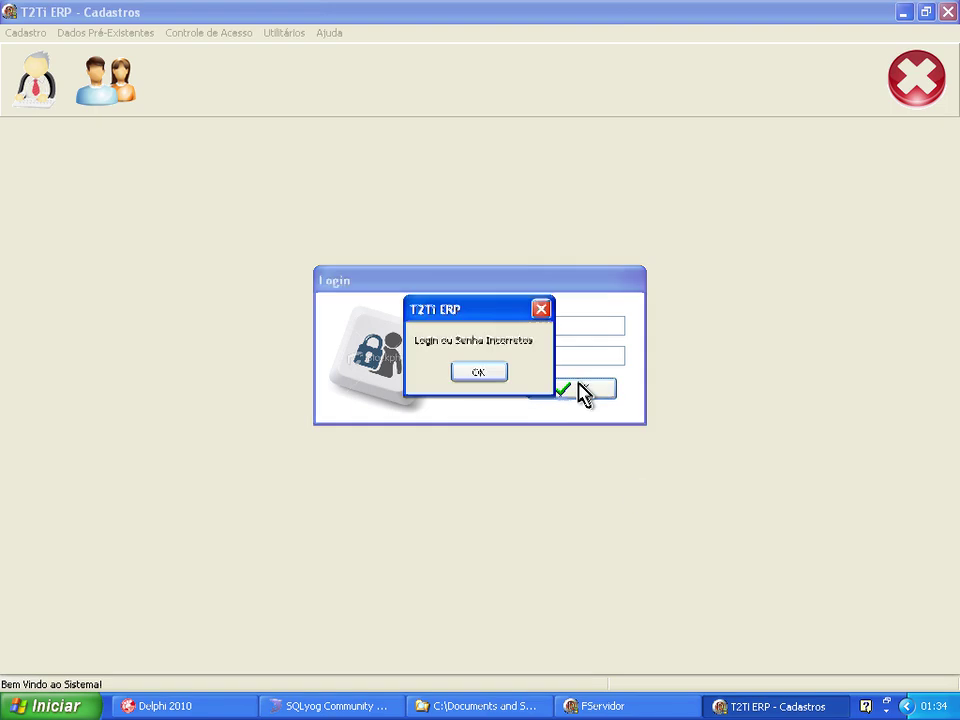
{"action": "left_click", "coordinate": [478, 374]}
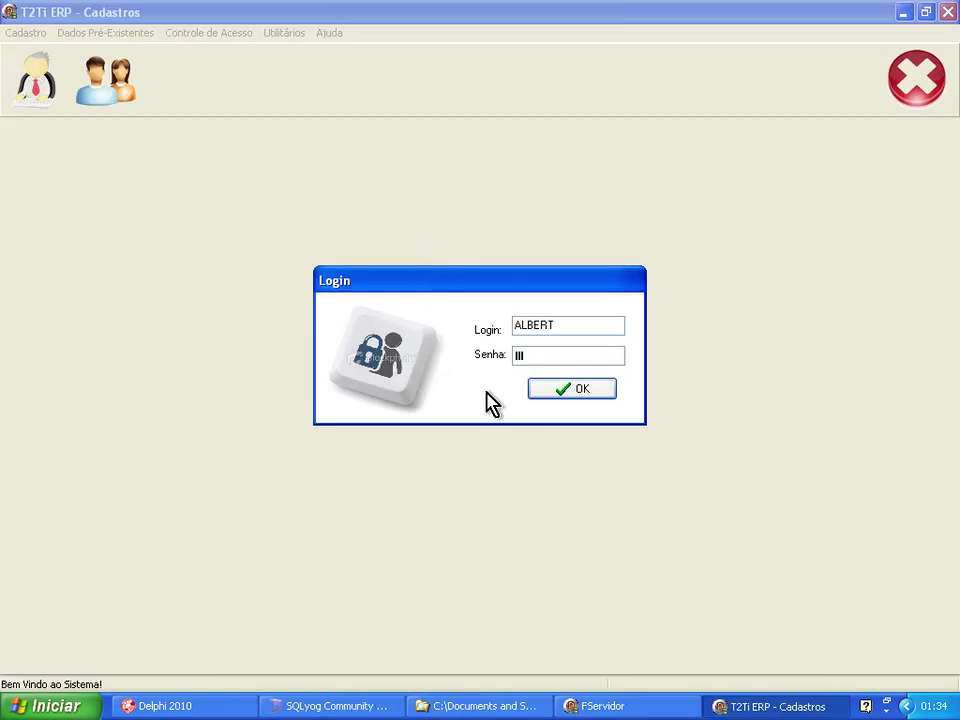
{"action": "left_click", "coordinate": [561, 390]}
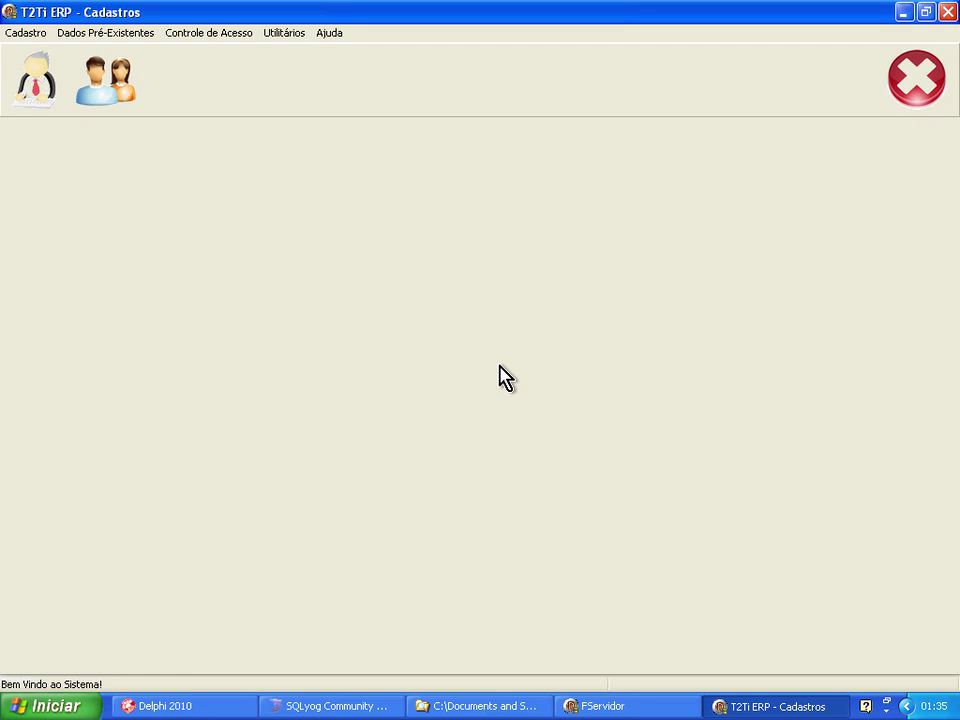
Open Cadastro de Clientes, load the list, sort it by Nome, and select ALBERT.
{"action": "left_click", "coordinate": [103, 103]}
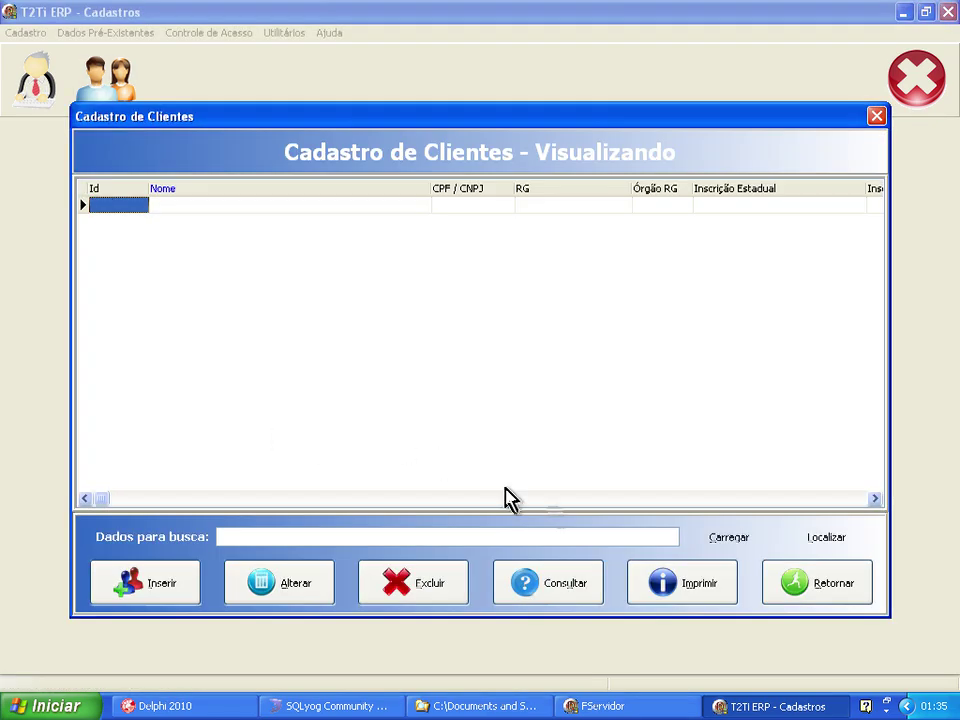
{"action": "left_click", "coordinate": [713, 535]}
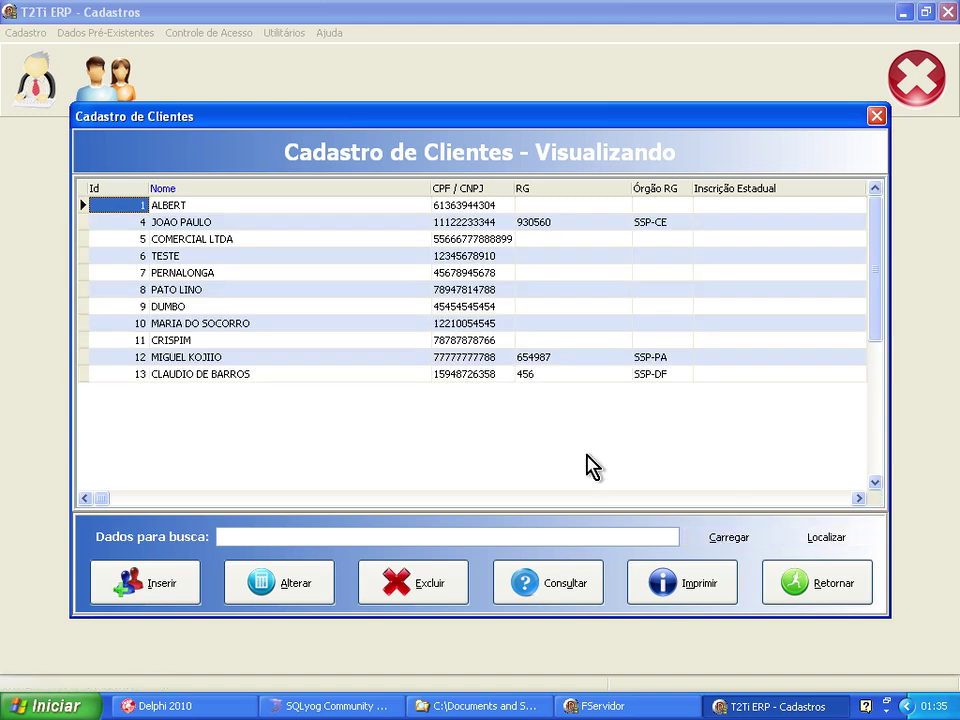
{"action": "left_click", "coordinate": [214, 190]}
{"action": "left_click", "coordinate": [469, 190]}
{"action": "left_click", "coordinate": [266, 192]}
{"action": "left_click", "coordinate": [114, 192]}
{"action": "left_click", "coordinate": [214, 190]}
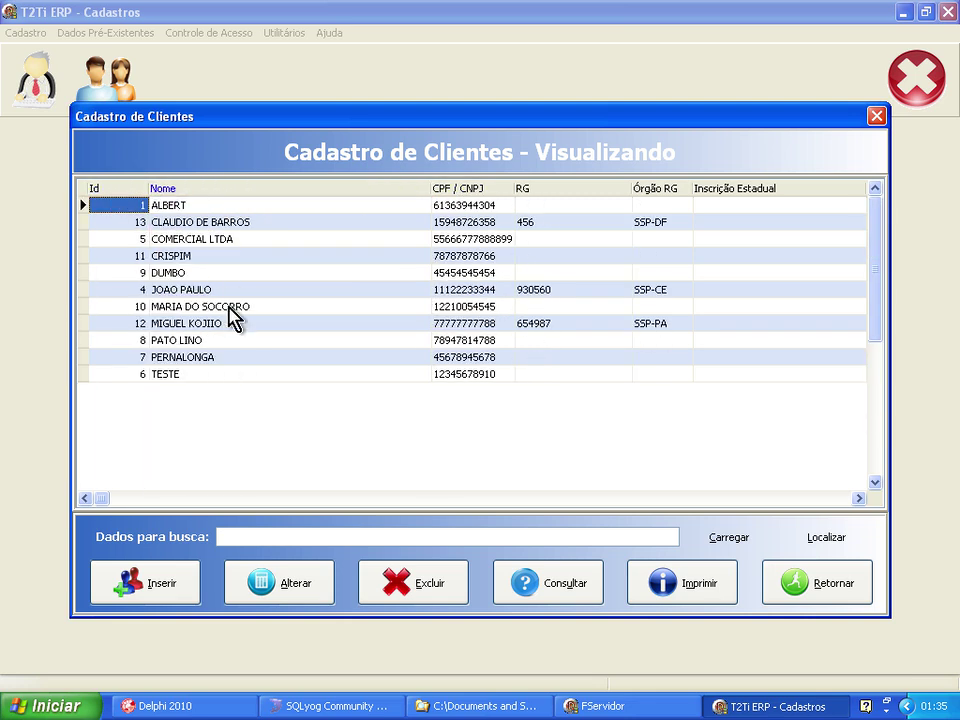
{"action": "left_click", "coordinate": [228, 535]}
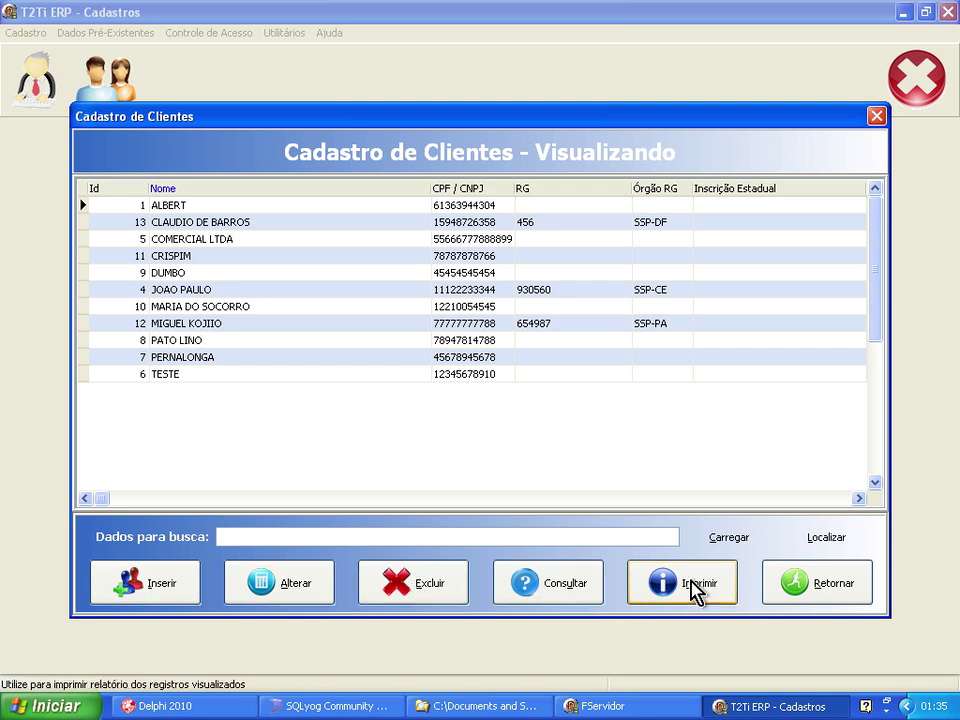
{"action": "left_click", "coordinate": [195, 211]}
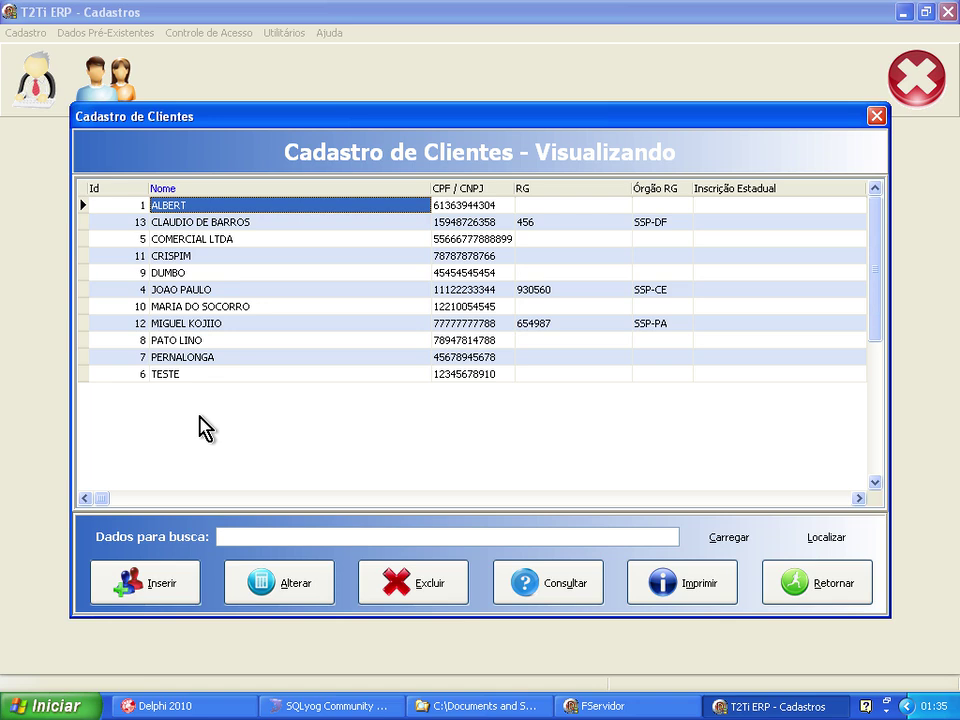
Put ALBERT's record into Alterar mode, then switch to SQLyog.
{"action": "left_click", "coordinate": [300, 599]}
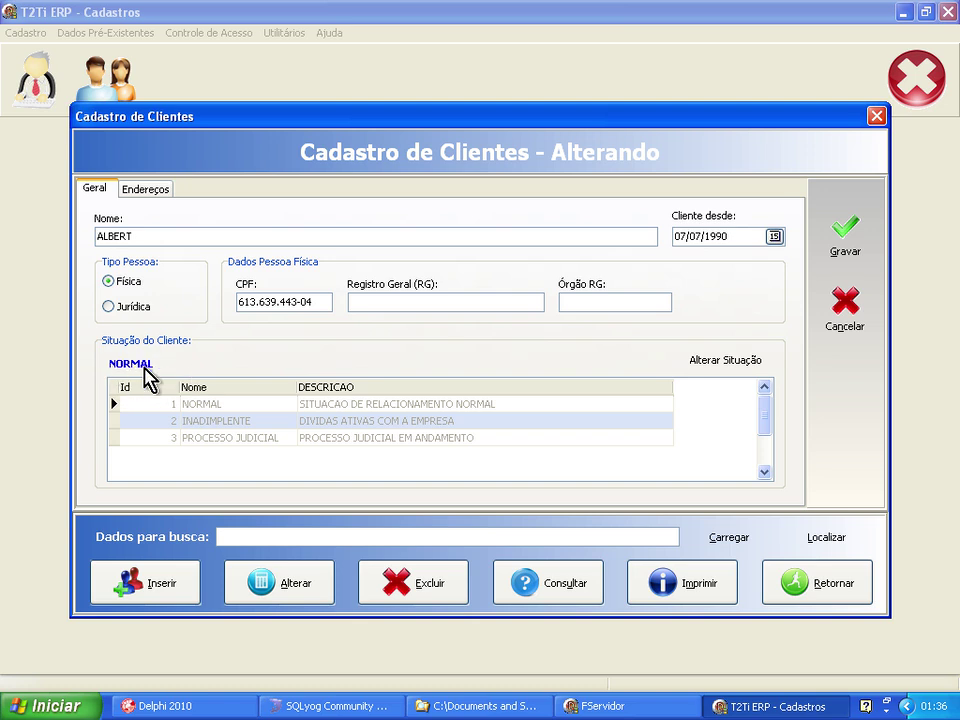
{"action": "left_click", "coordinate": [322, 704]}
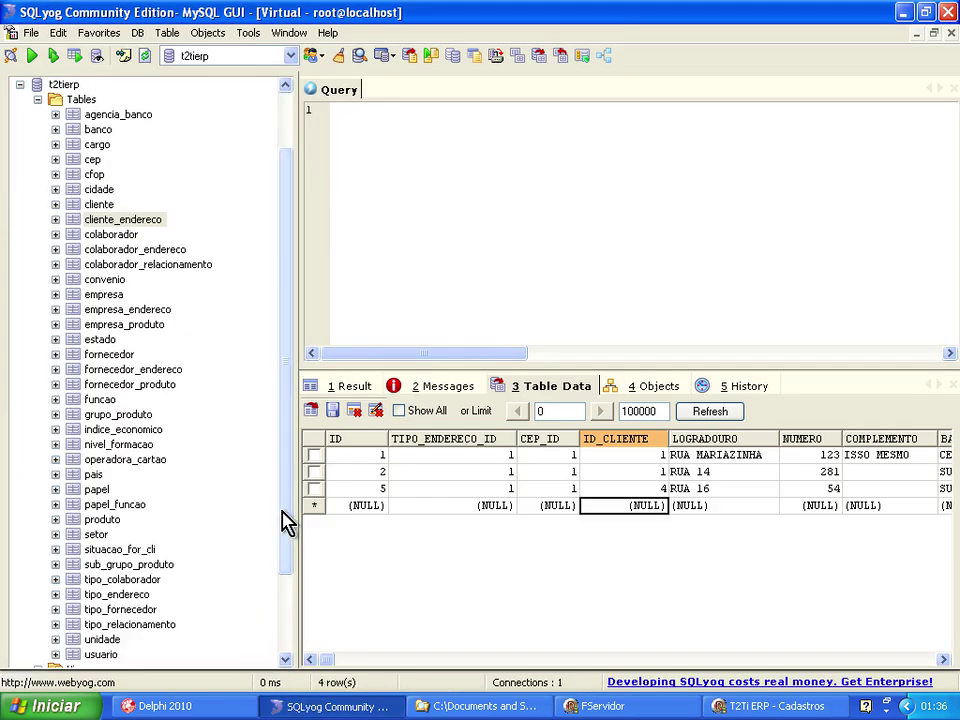
In SQLyog, view the situacao_for_cli codes and then the cliente table data.
{"action": "scroll", "coordinate": [290, 540], "scroll_direction": "down", "scroll_amount": 1}
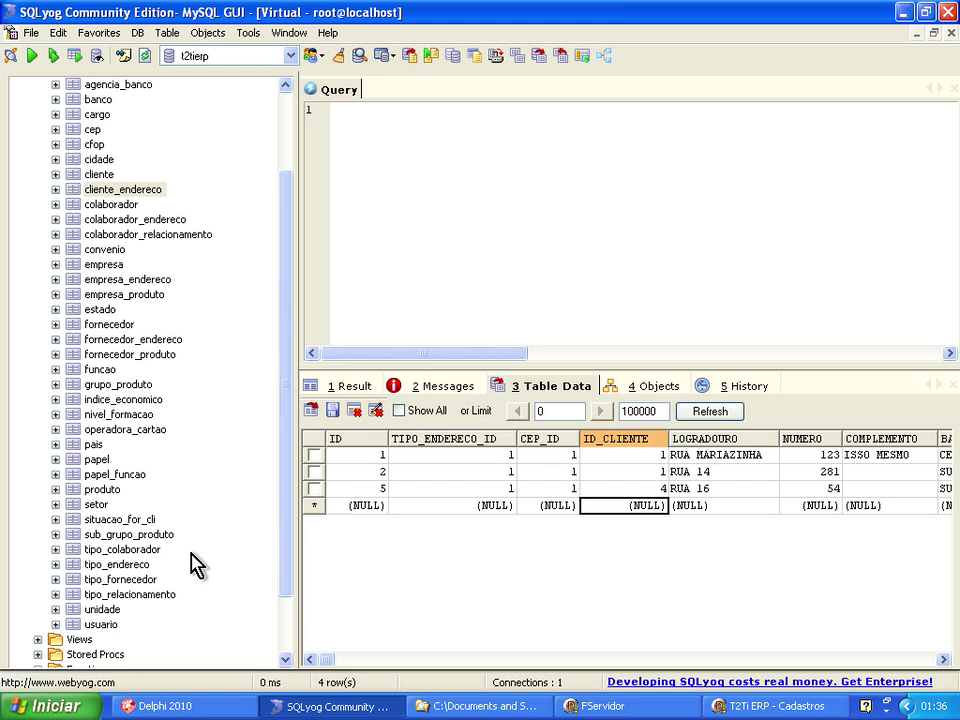
{"action": "left_click", "coordinate": [745, 706]}
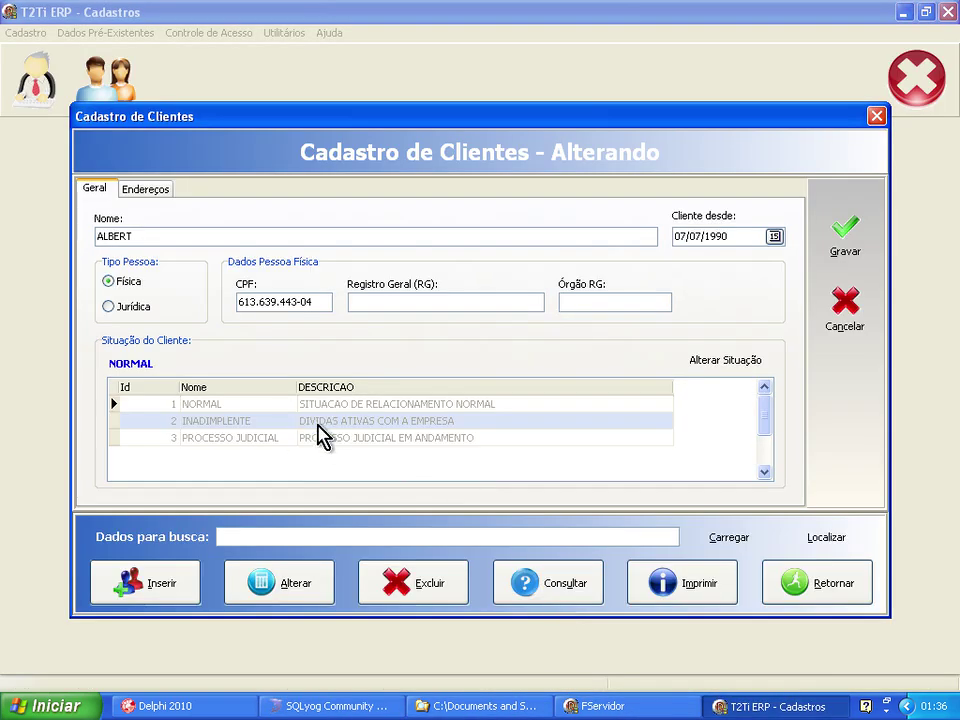
{"action": "left_click", "coordinate": [374, 709]}
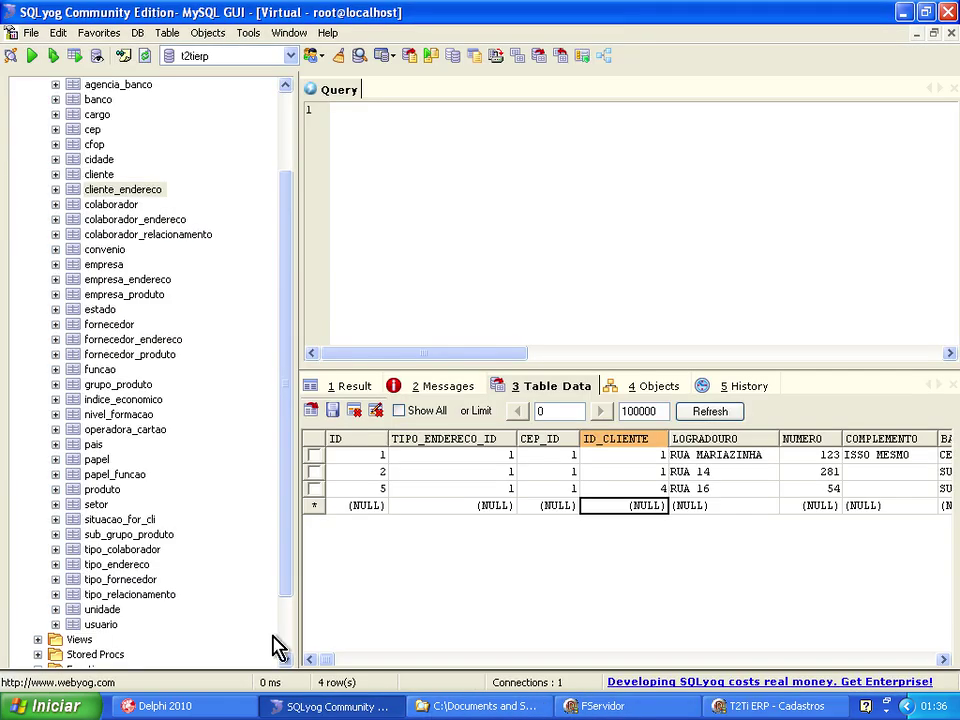
{"action": "left_click", "coordinate": [126, 524]}
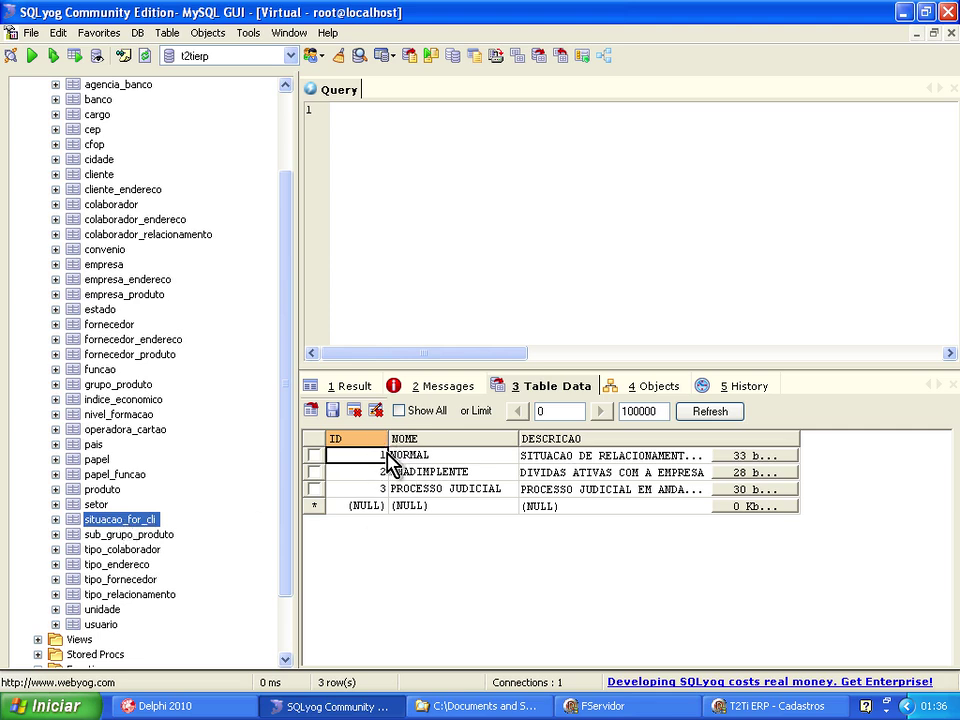
{"action": "left_click", "coordinate": [90, 175]}
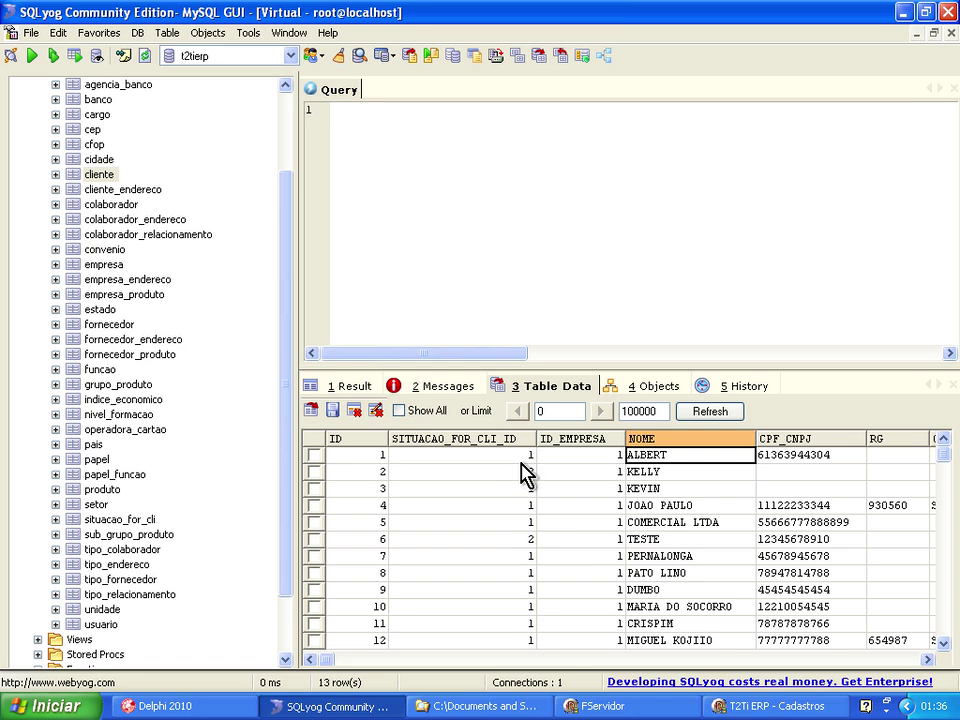
Set ALBERT's client situation to INADIMPLENTE and save the record.
{"action": "left_click", "coordinate": [745, 710]}
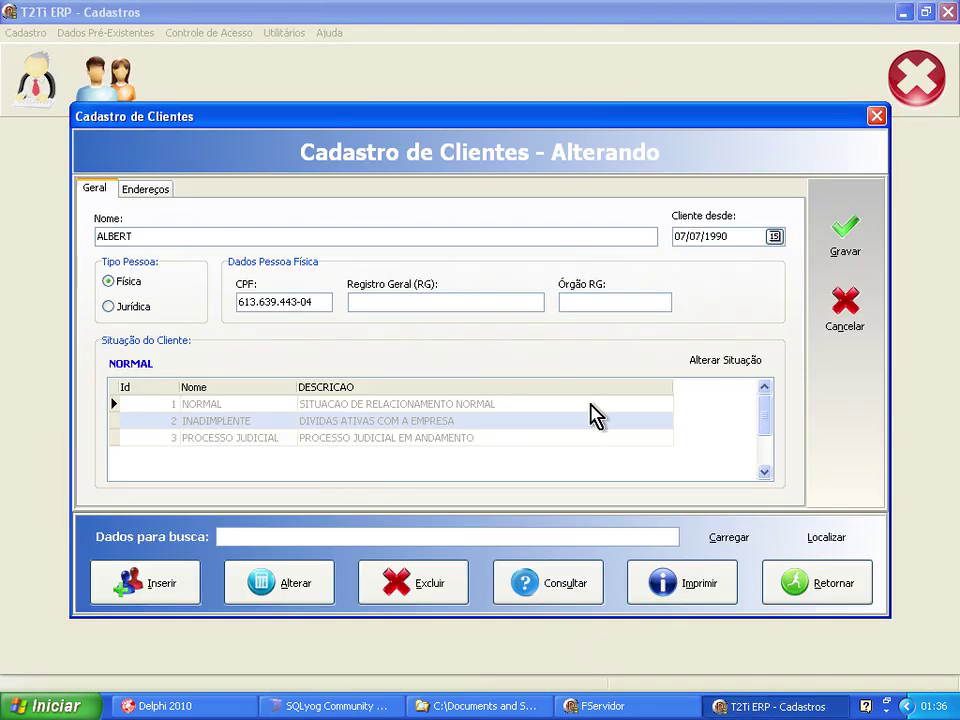
{"action": "left_click", "coordinate": [709, 362]}
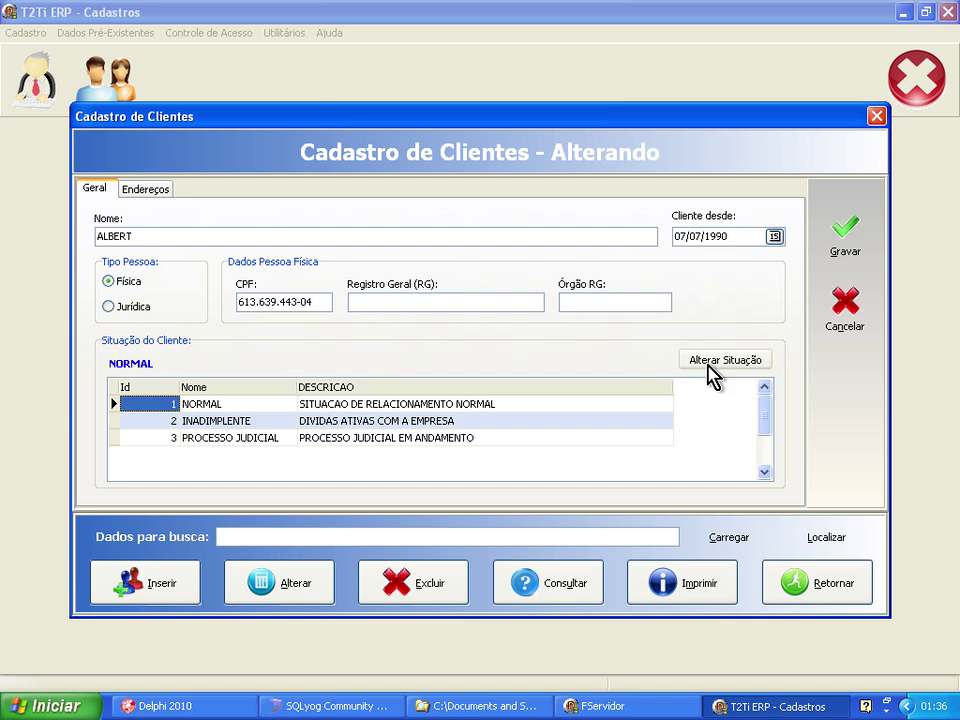
{"action": "left_click", "coordinate": [170, 422]}
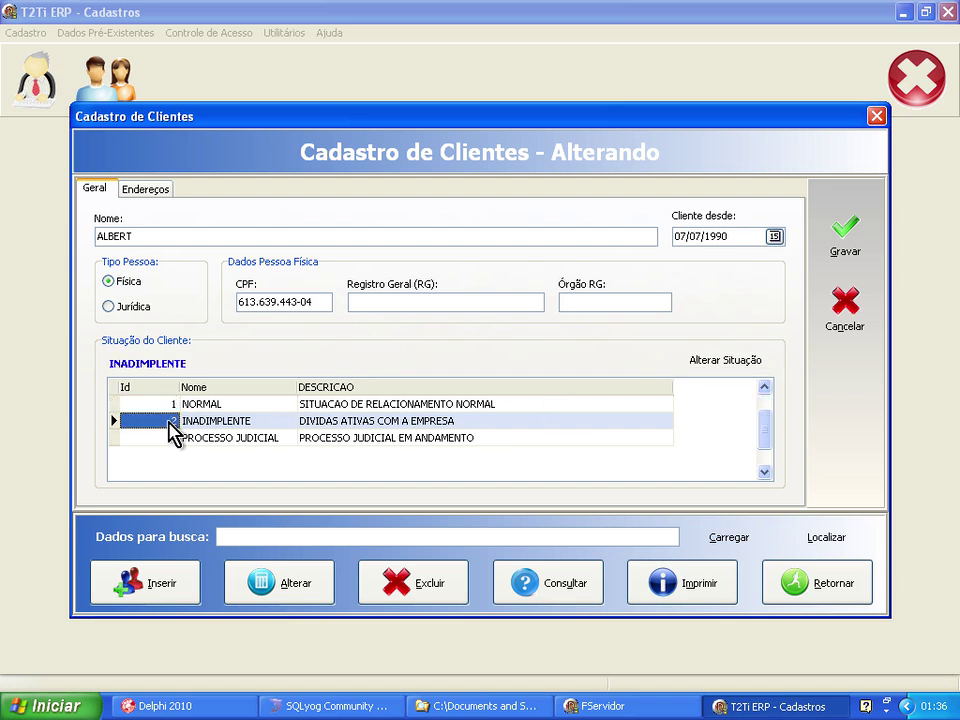
{"action": "left_click", "coordinate": [836, 250]}
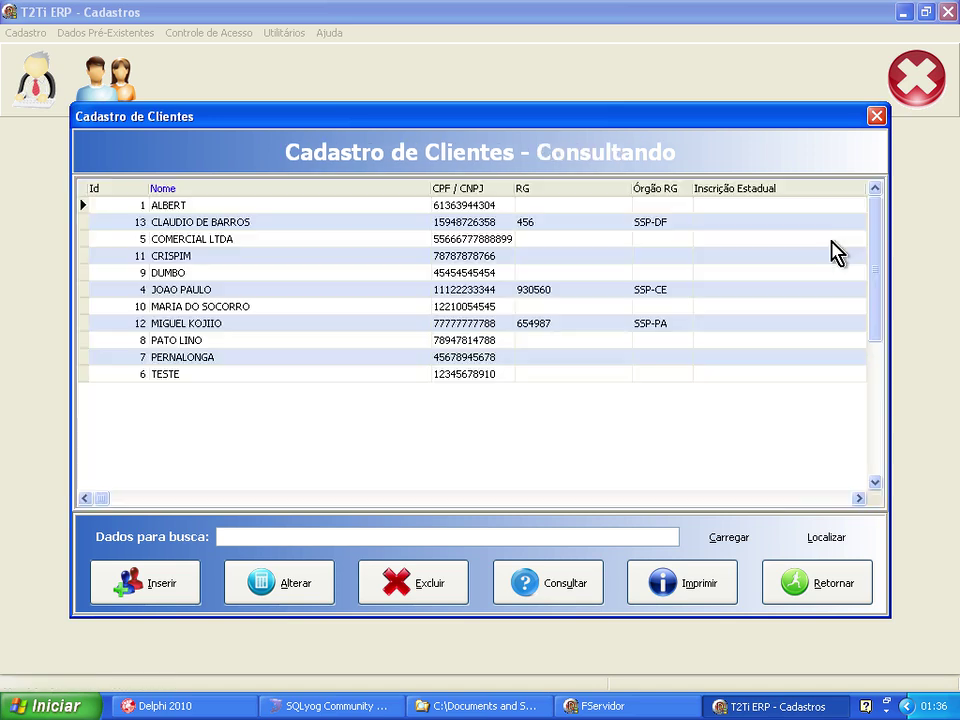
Refresh the cliente table in SQLyog to confirm situation 2, then return to the register.
{"action": "left_click", "coordinate": [328, 706]}
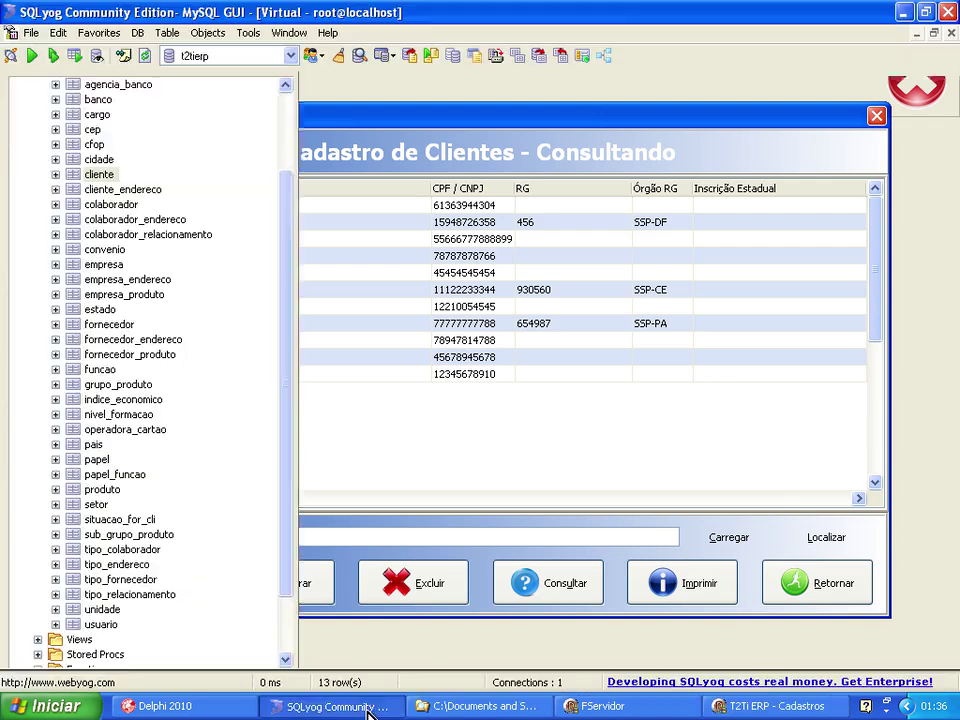
{"action": "left_click", "coordinate": [710, 411]}
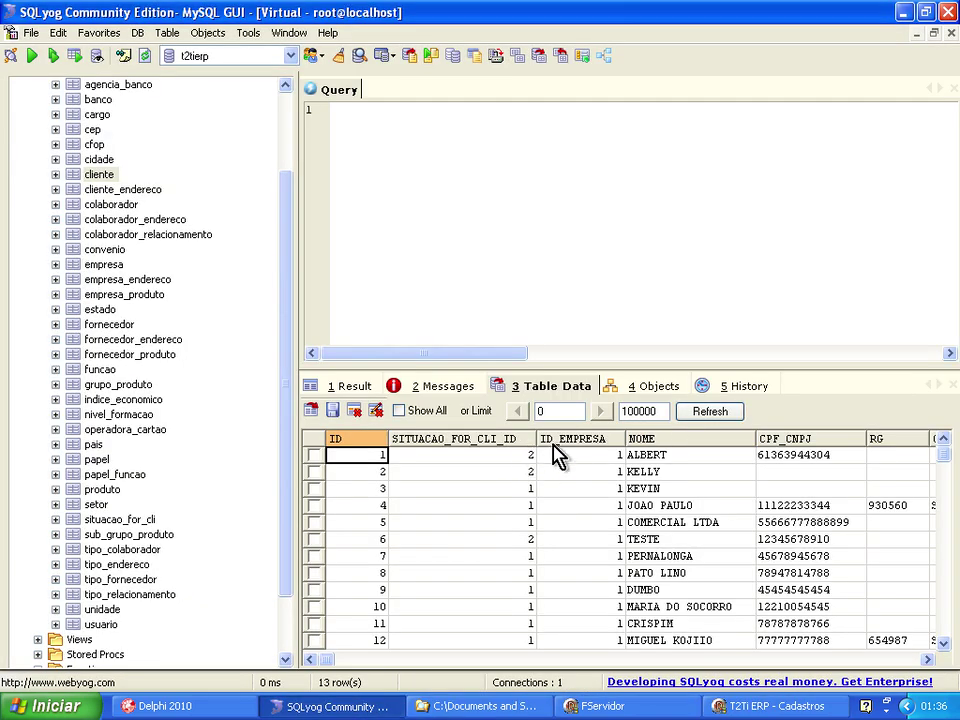
{"action": "left_click", "coordinate": [760, 706]}
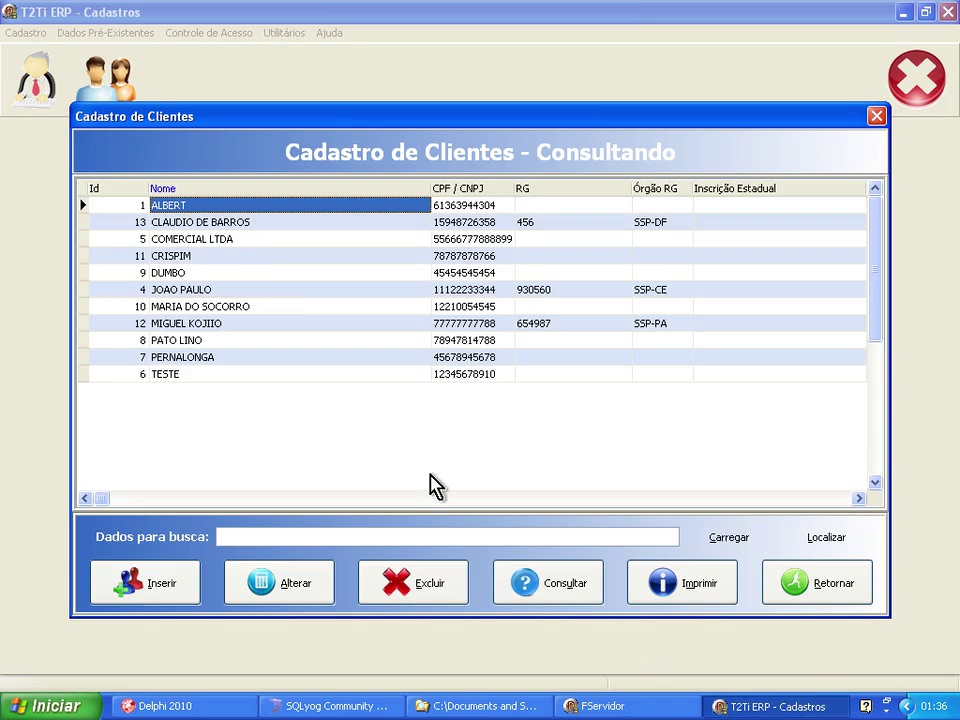
Reopen ALBERT for editing and browse the columns of his two addresses in the Endereços grid.
{"action": "left_click", "coordinate": [279, 590]}
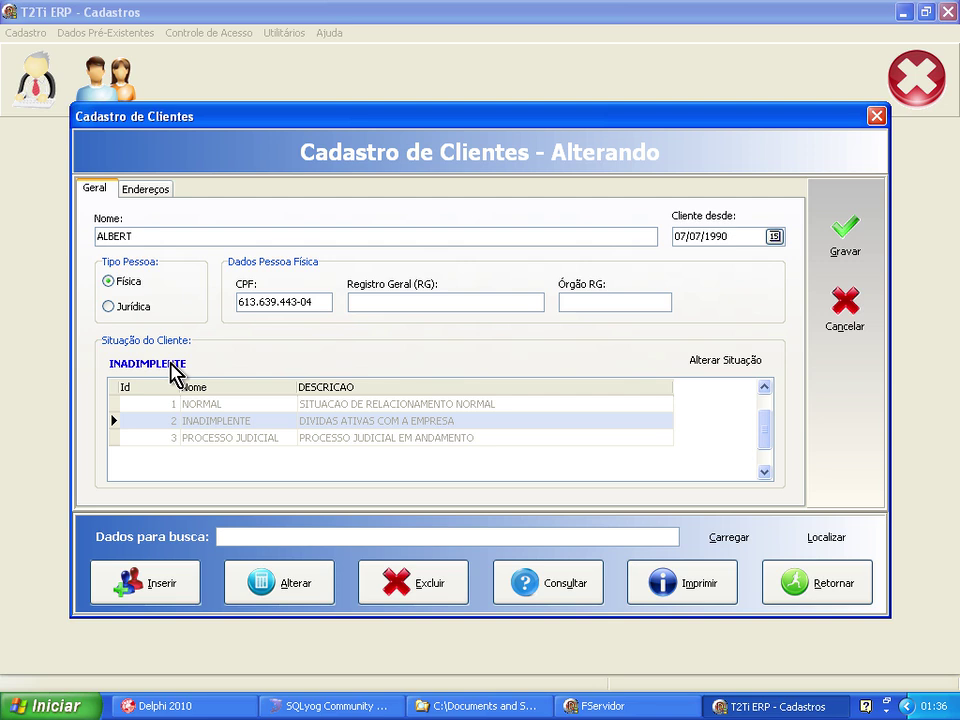
{"action": "left_click", "coordinate": [160, 200]}
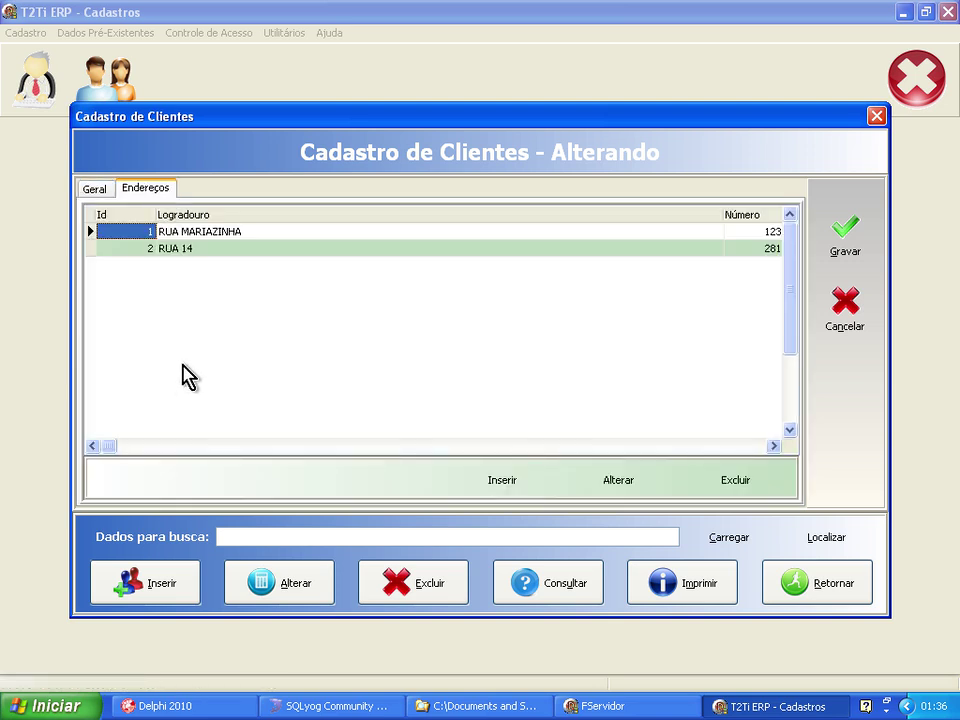
{"action": "left_click", "coordinate": [199, 233]}
{"action": "key", "text": "Down"}
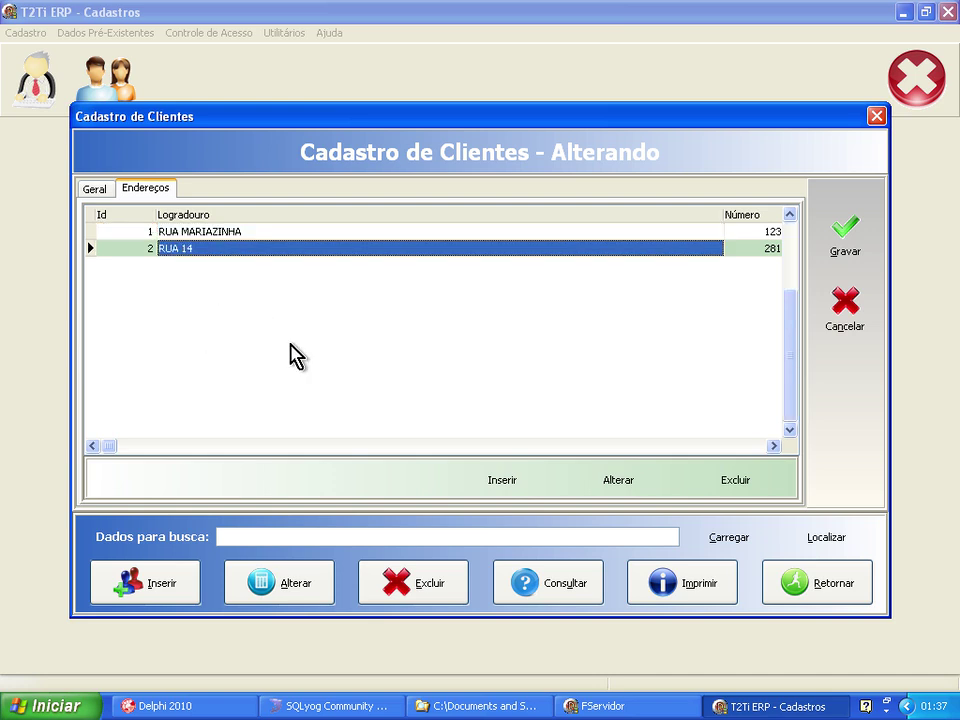
{"action": "key", "text": "Up"}
{"action": "key", "text": "Right"}
{"action": "key", "text": "Right"}
{"action": "key", "text": "Right"}
{"action": "key", "text": "Right"}
{"action": "key", "text": "Right"}
{"action": "key", "text": "Right"}
{"action": "key", "text": "Right"}
{"action": "key", "text": "Right"}
{"action": "key", "text": "Right"}
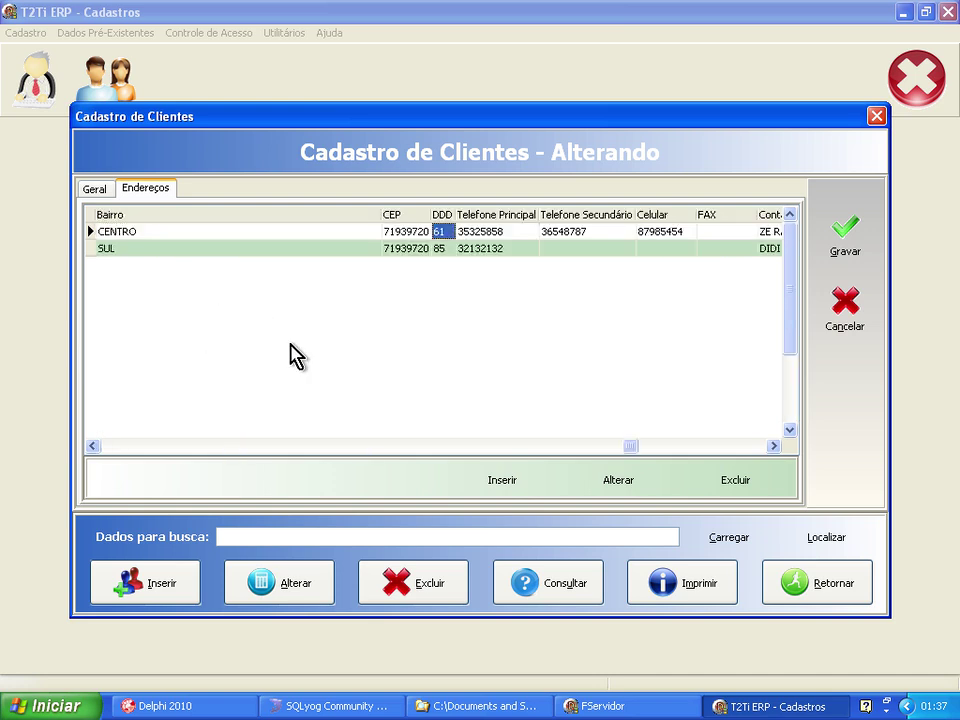
{"action": "key", "text": "Right"}
{"action": "key", "text": "Right"}
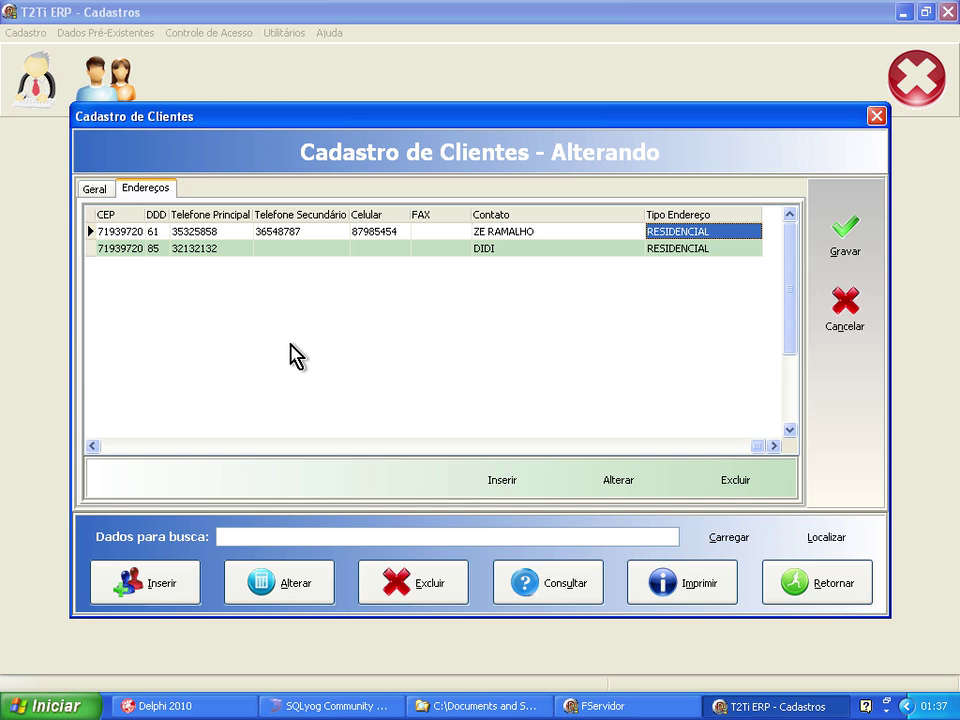
{"action": "key", "text": "Down"}
{"action": "key", "text": "Up"}
{"action": "key", "text": "Home"}
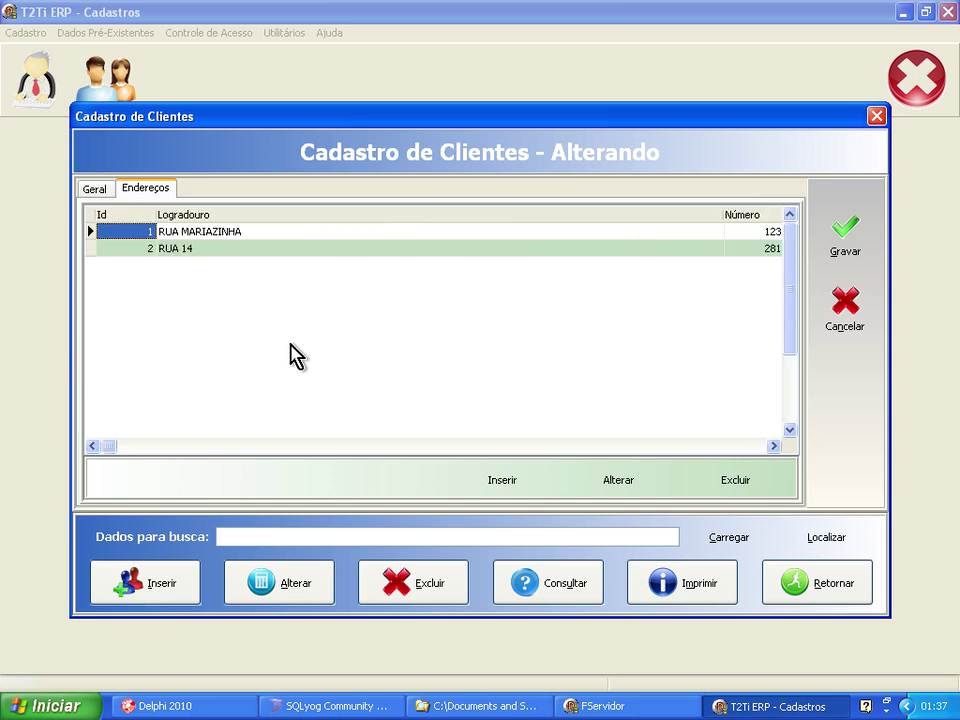
Inspect the cliente_endereco rows in SQLyog, then return to ALBERT's edit form.
{"action": "left_click", "coordinate": [332, 707]}
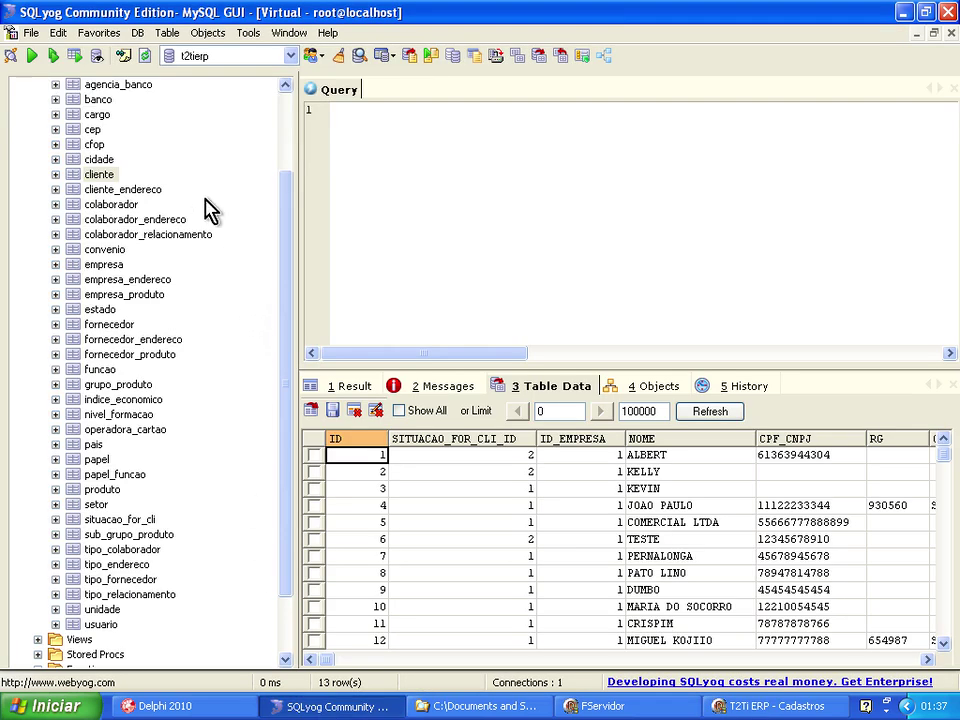
{"action": "left_click", "coordinate": [130, 189]}
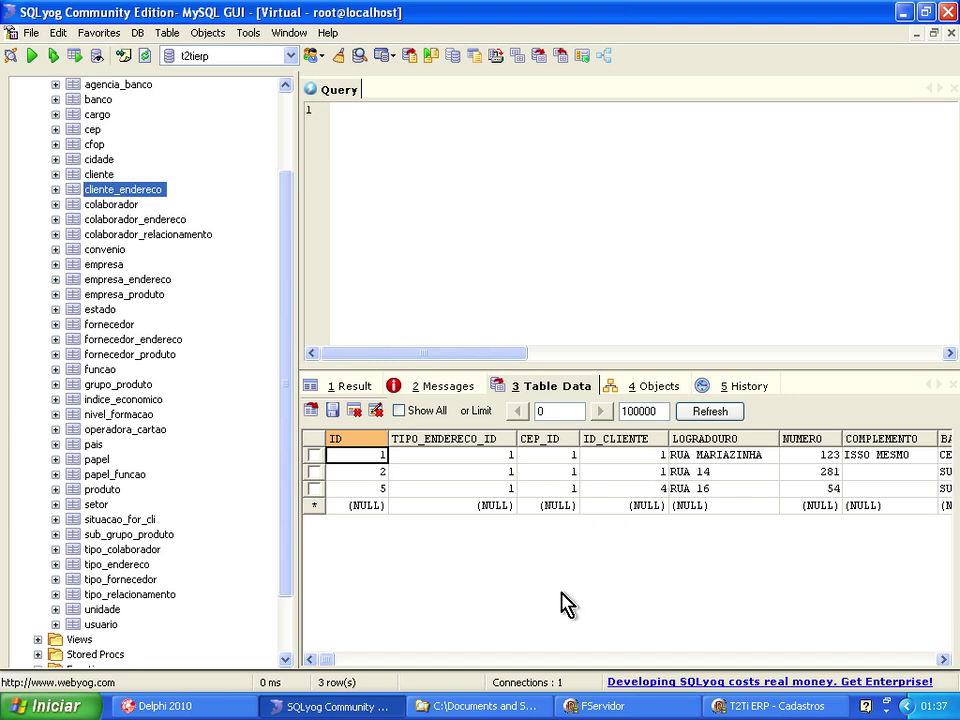
{"action": "left_click", "coordinate": [737, 706]}
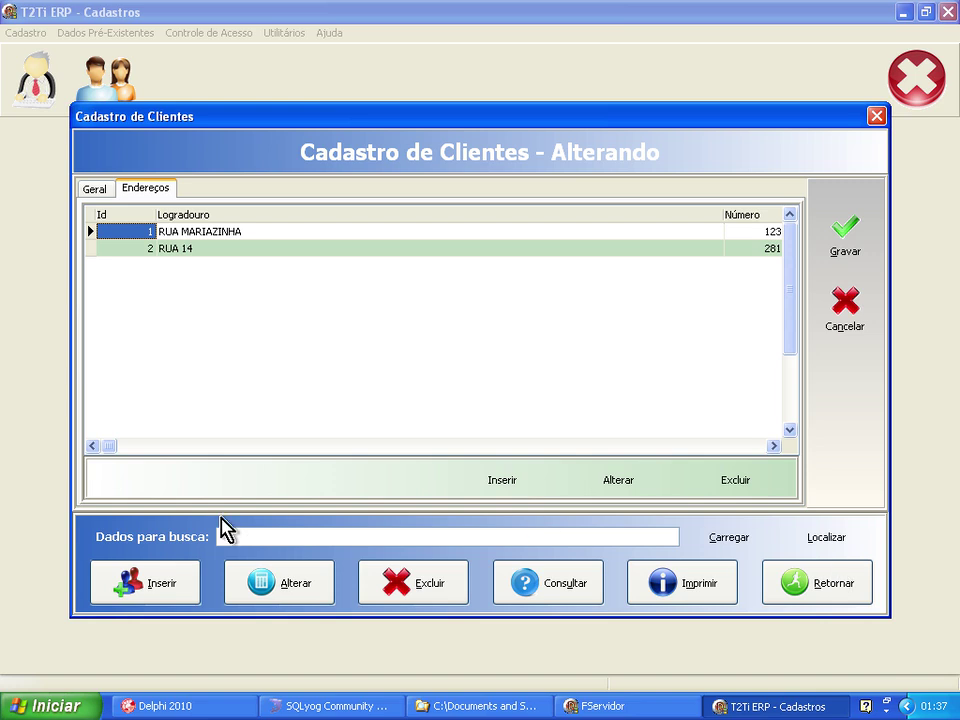
Insert a blank address on ALBERT's Endereços tab and bring up the Importa CEP lookup.
{"action": "left_click", "coordinate": [524, 484]}
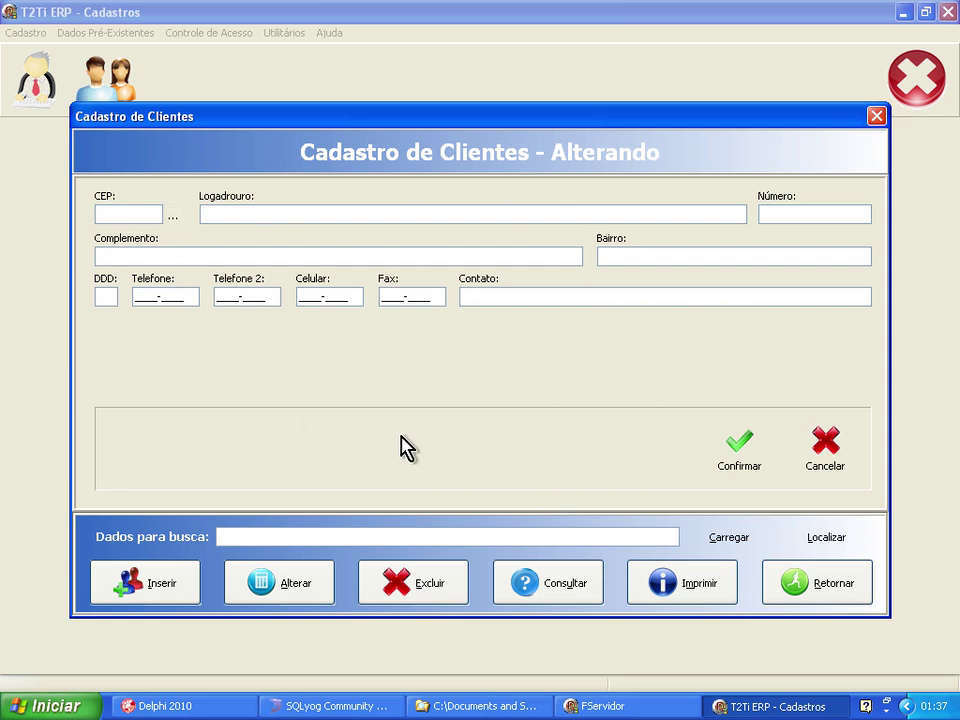
{"action": "left_click", "coordinate": [173, 215]}
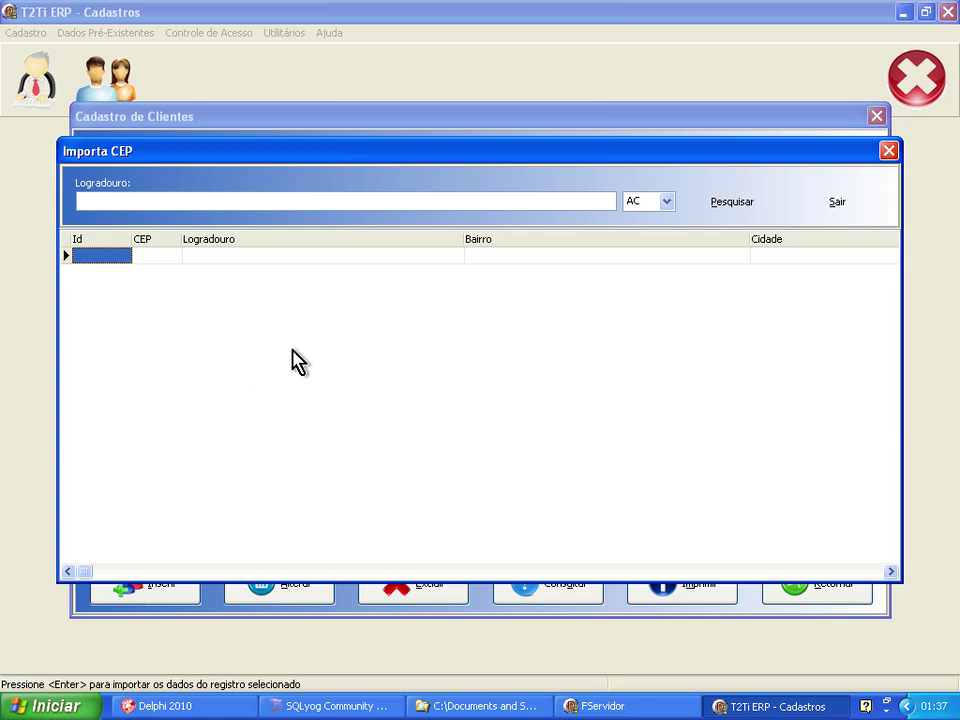
Run a CEP search with state AC and an empty street, then dismiss the missing-street error.
{"action": "left_click", "coordinate": [666, 202]}
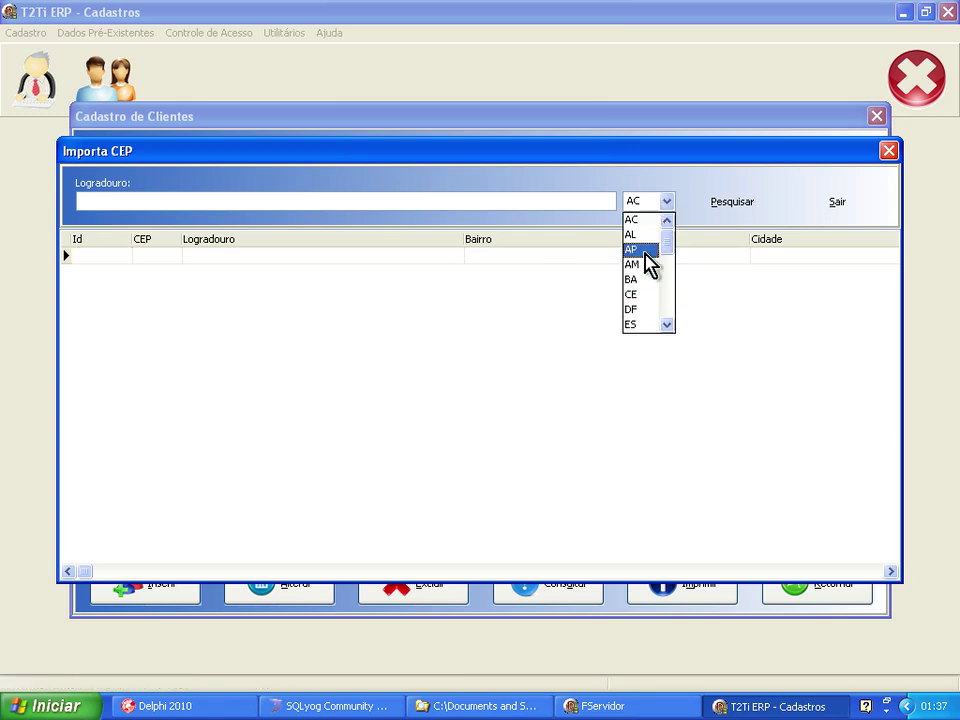
{"action": "left_click", "coordinate": [629, 218]}
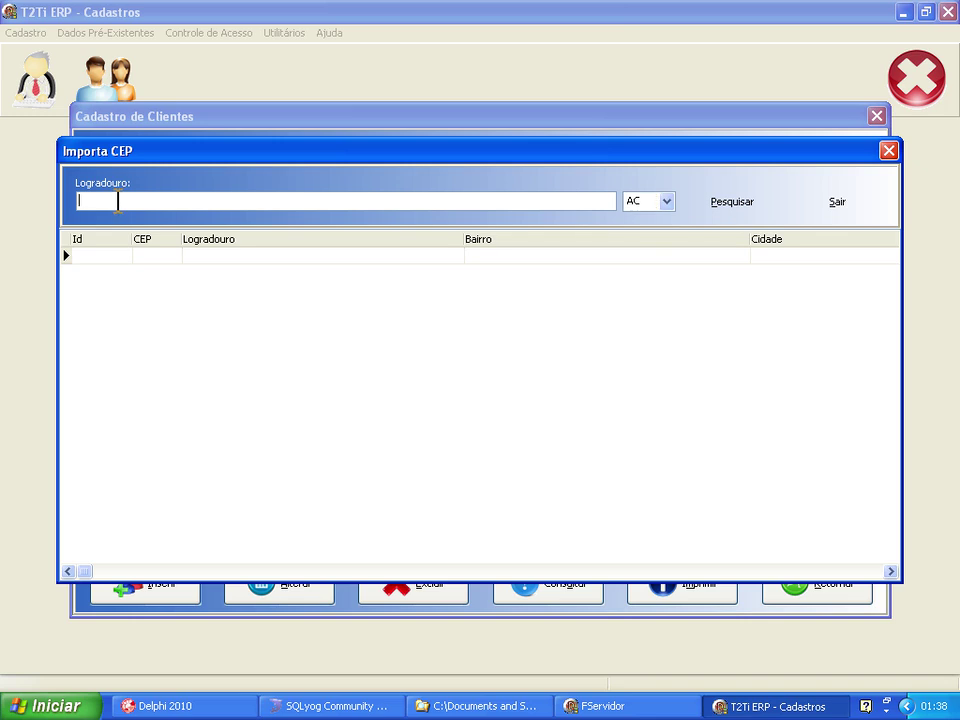
{"action": "left_click", "coordinate": [724, 211]}
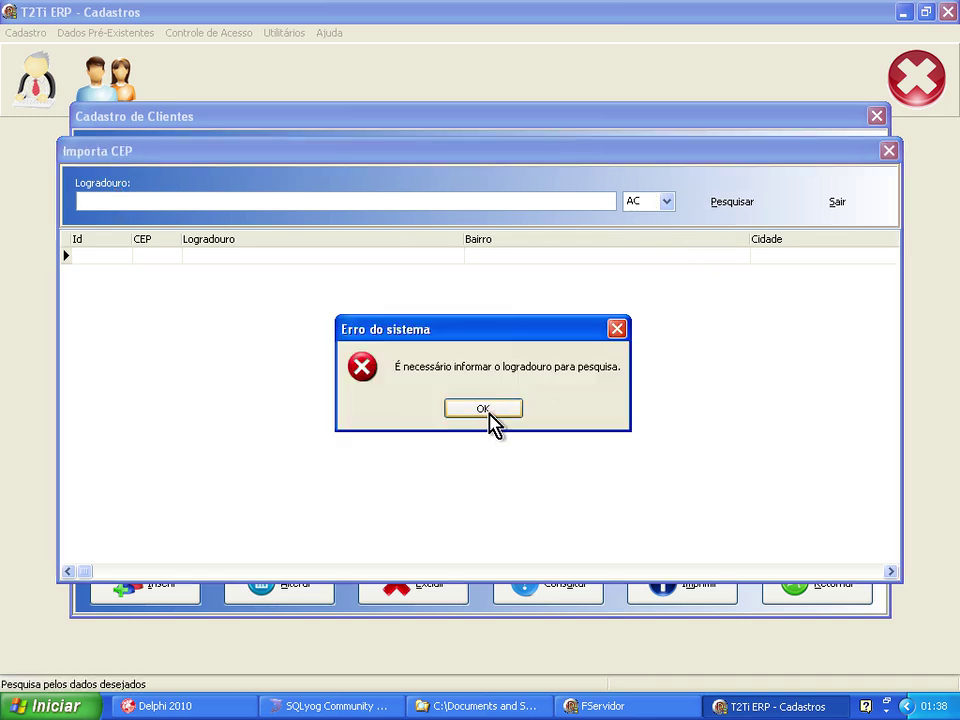
{"action": "left_click", "coordinate": [483, 409]}
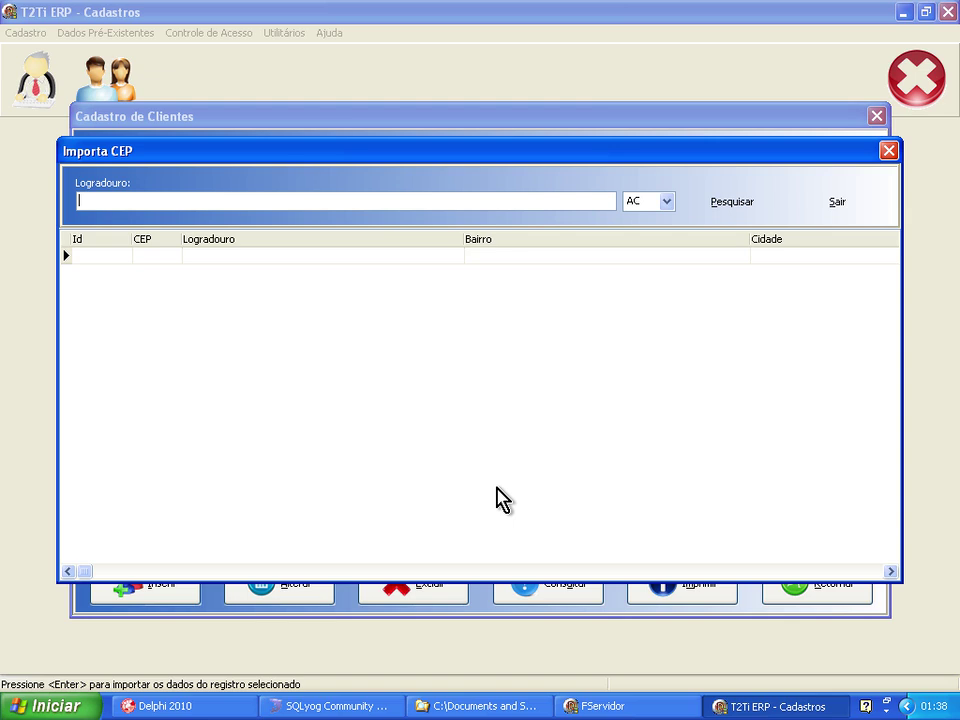
Put the caret in the Logradouro field and bring up SQLyog's cliente_endereco table data.
{"action": "left_click", "coordinate": [553, 198]}
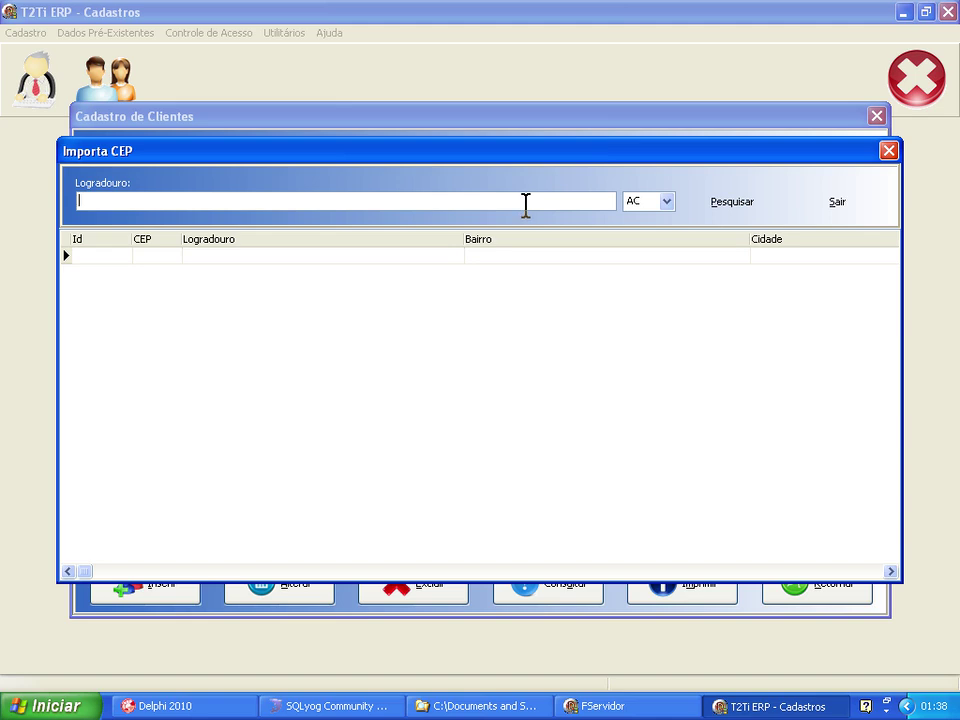
{"action": "left_click", "coordinate": [306, 705]}
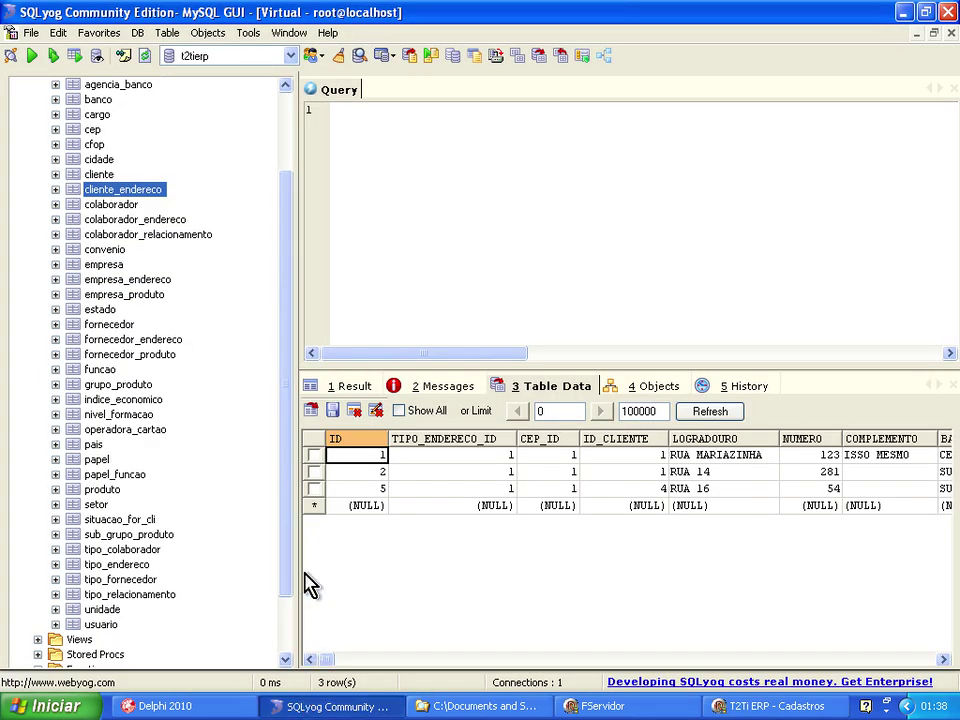
Inspect SQLyog's cep, cidade and estado tables (RUA 14–16, BRASILIA, DF), then return to the CEP search.
{"action": "left_click", "coordinate": [93, 130]}
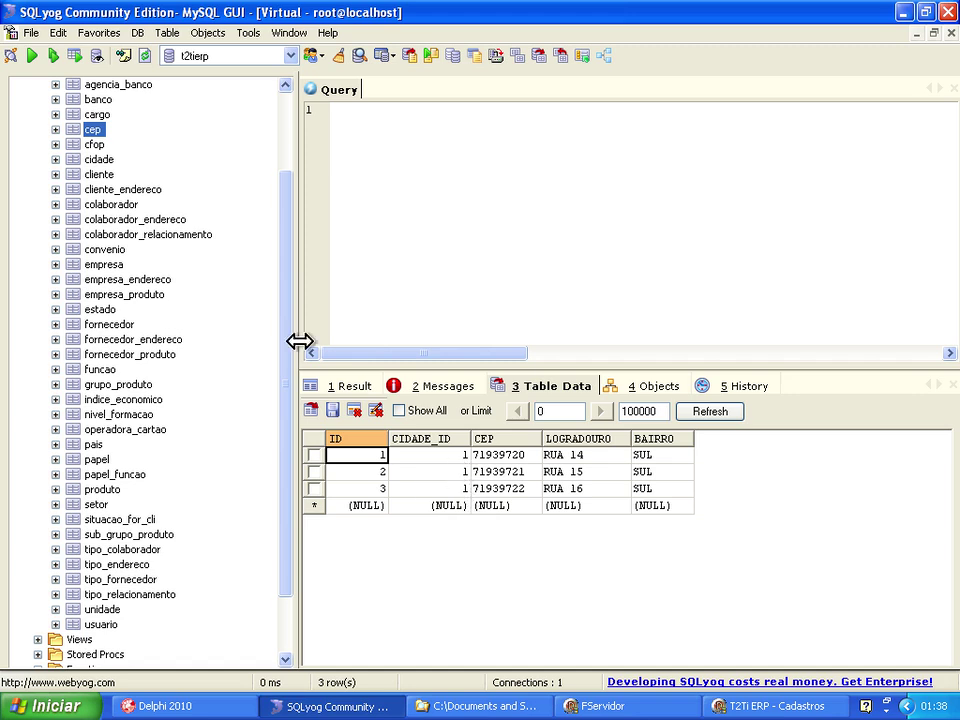
{"action": "left_click", "coordinate": [99, 159]}
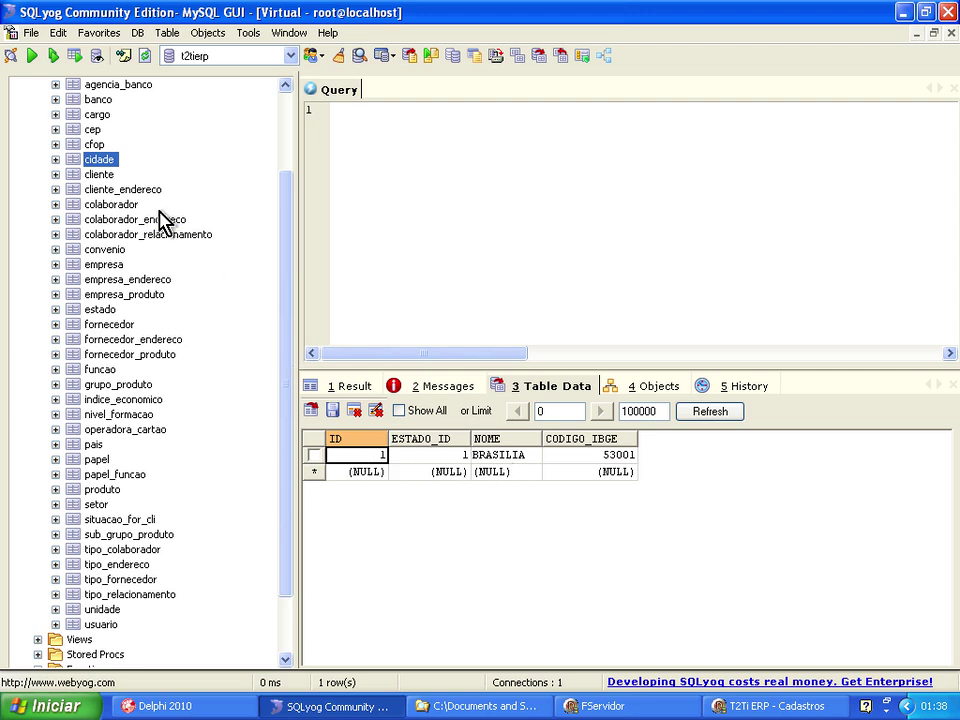
{"action": "left_click", "coordinate": [108, 310]}
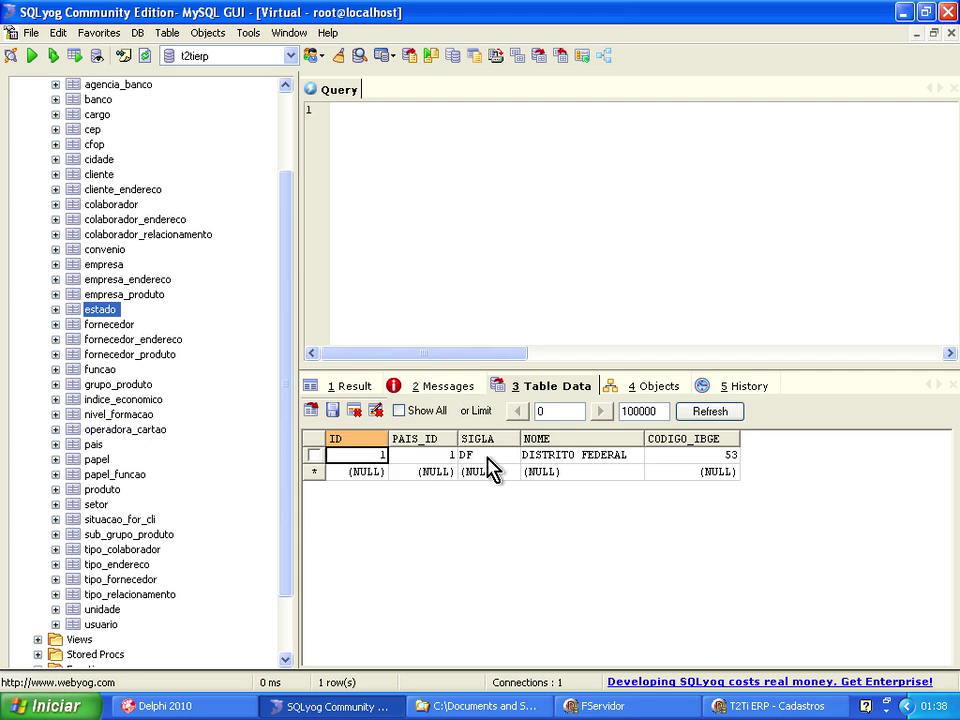
{"action": "left_click", "coordinate": [780, 706]}
{"action": "left_click", "coordinate": [666, 201]}
Search DF postcodes by street text to list RUA 14, 15 and 16 in Brasilia, and select RUA 16.
{"action": "left_click", "coordinate": [638, 307]}
{"action": "left_click", "coordinate": [466, 202]}
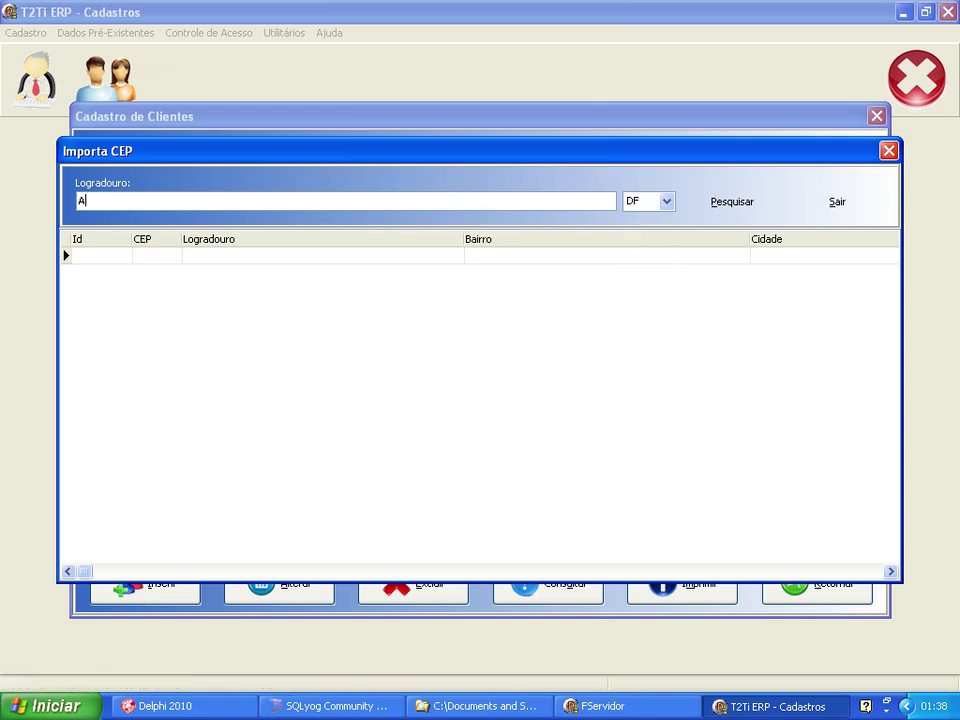
{"action": "left_click", "coordinate": [725, 205]}
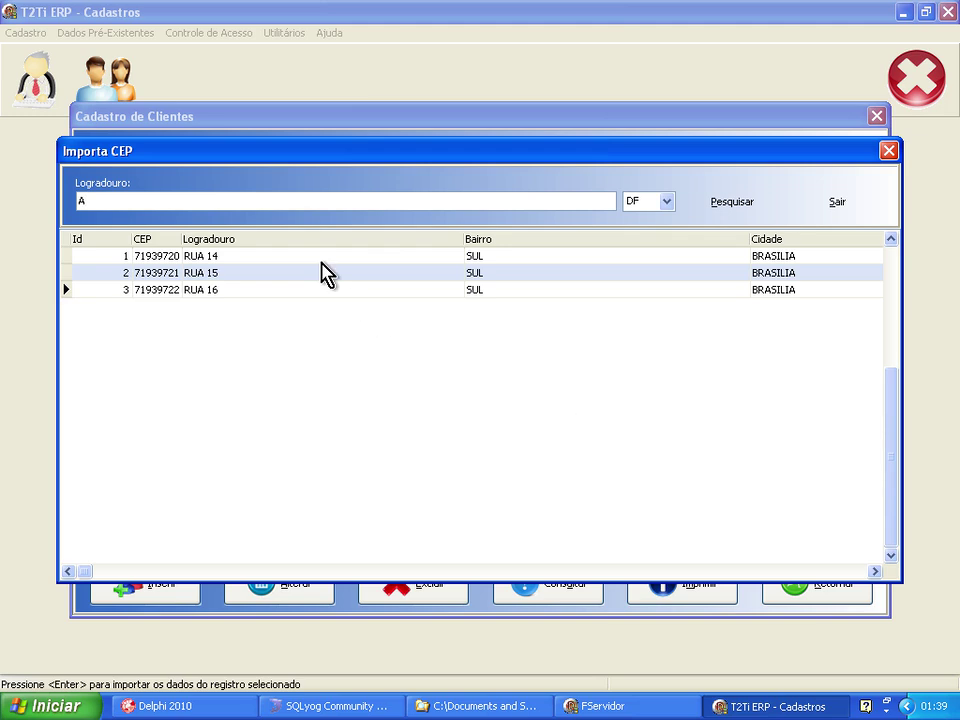
{"action": "left_click_drag", "start_coordinate": [224, 155], "coordinate": [208, 170]}
{"action": "left_click", "coordinate": [192, 307]}
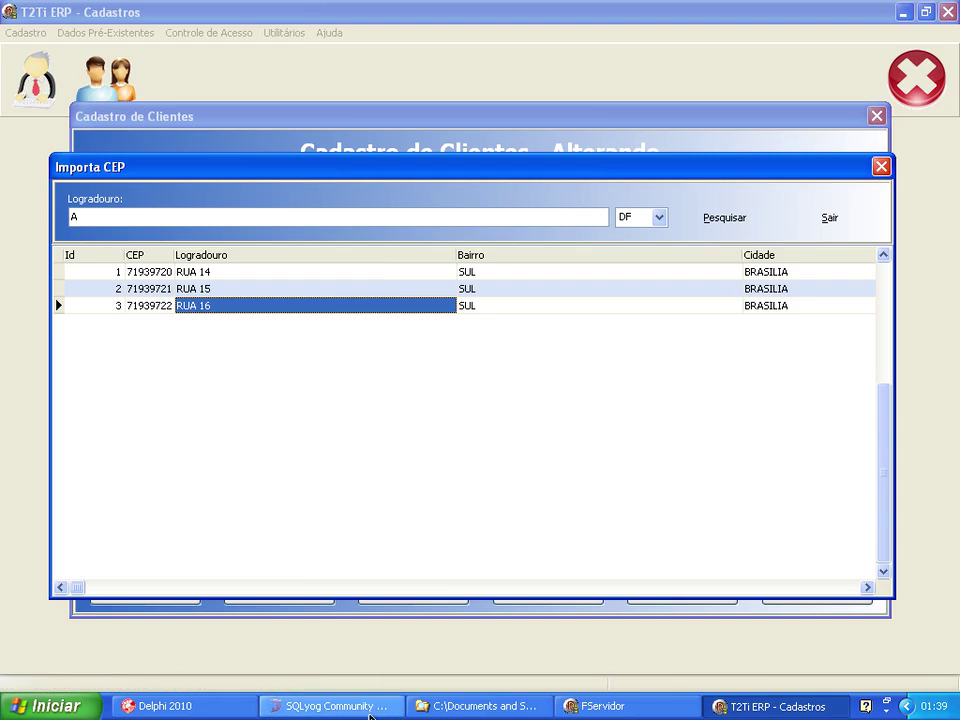
Show cliente_endereco in SQLyog, with rows RUA MARIAZINHA, RUA 14 and RUA 16.
{"action": "left_click", "coordinate": [386, 706]}
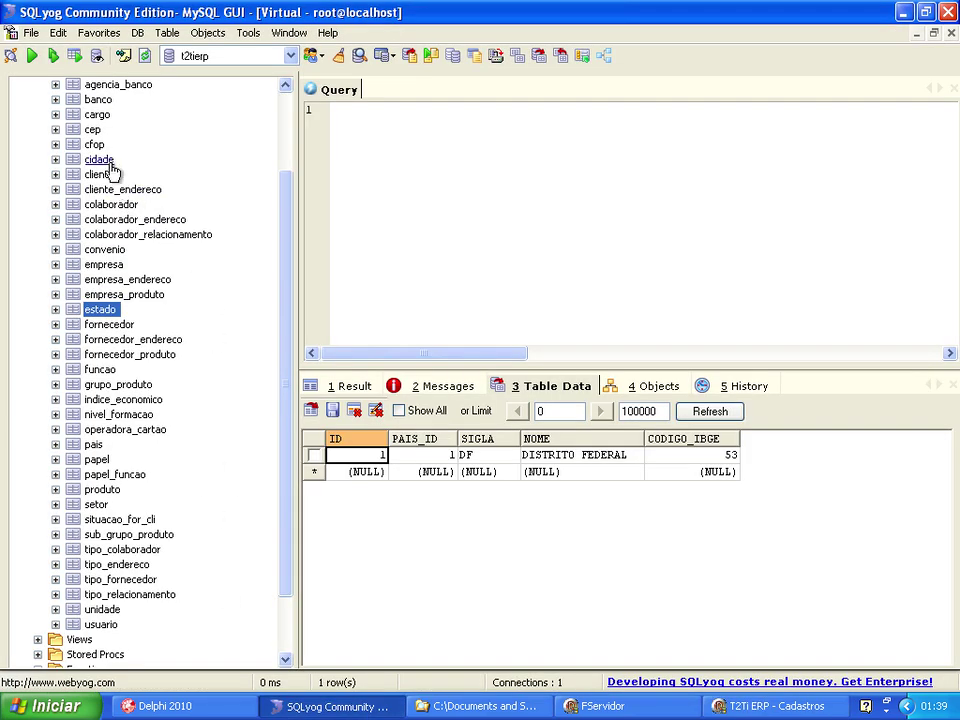
{"action": "left_click", "coordinate": [108, 192]}
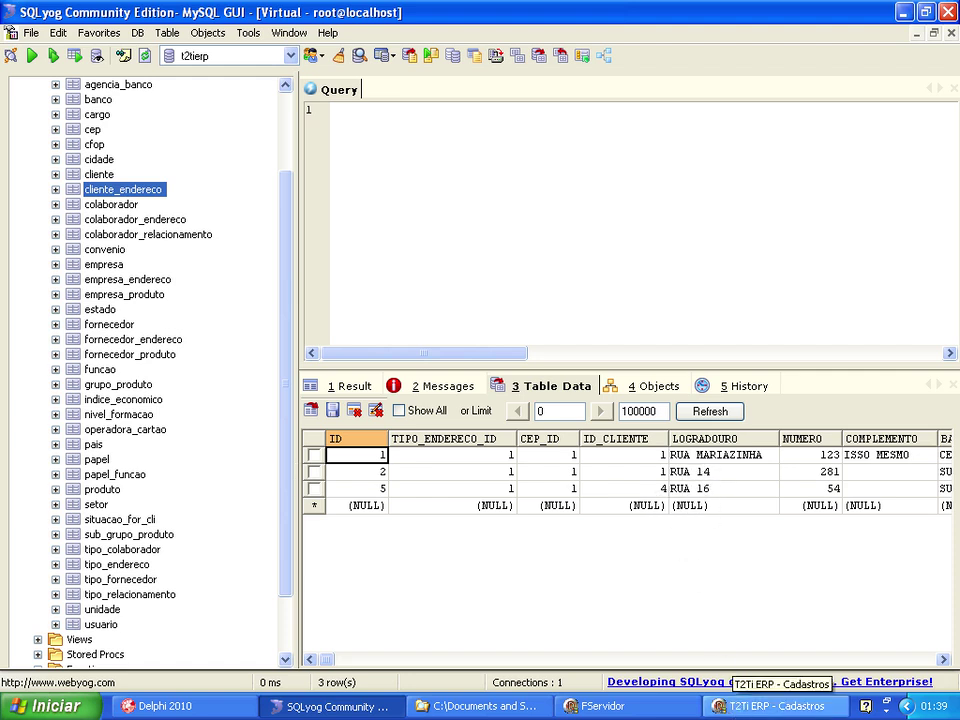
Import CEP 71939722 (RUA 16) into the address form, fill number and phone details, and confirm.
{"action": "left_click", "coordinate": [733, 712]}
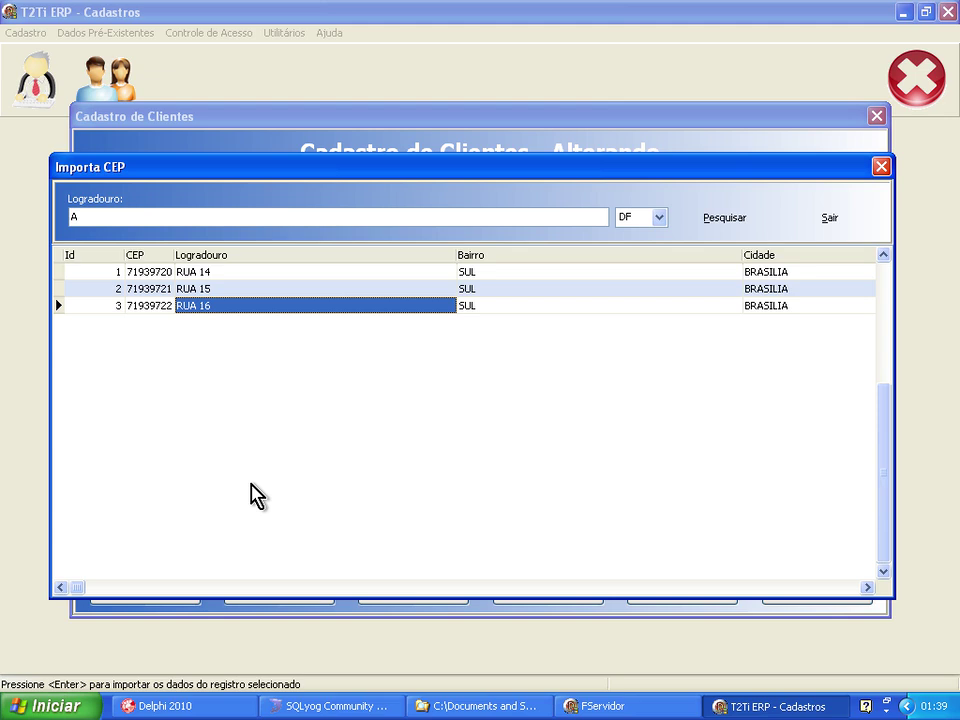
{"action": "key", "text": "Return"}
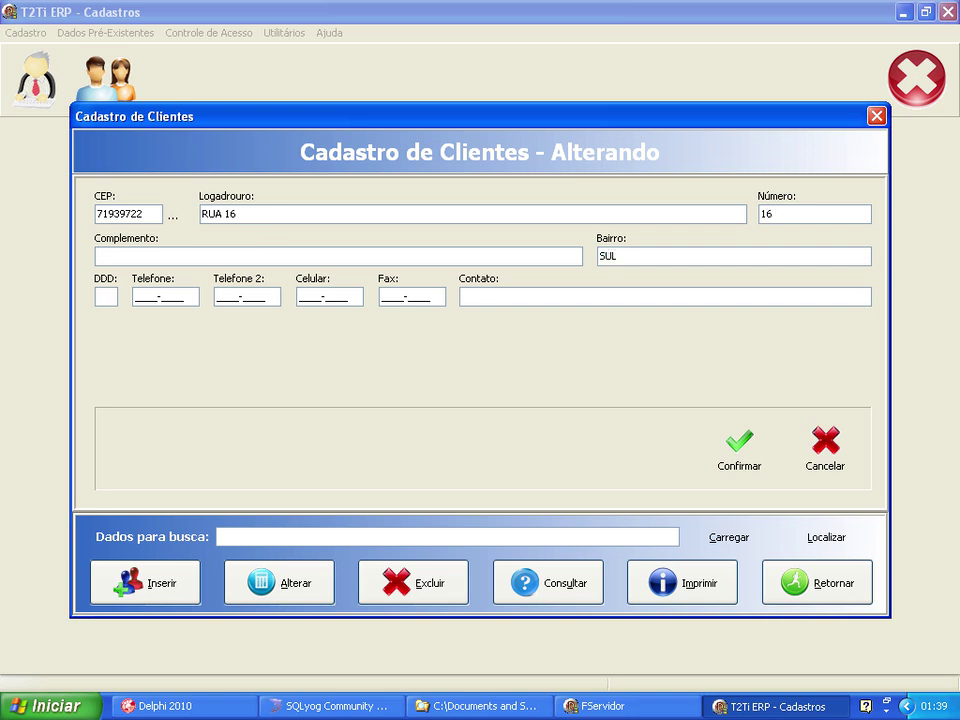
{"action": "key", "text": "Tab"}
{"action": "type", "text": "5"}
{"action": "key", "text": "Tab"}
{"action": "key", "text": "Tab"}
{"action": "key", "text": "Tab"}
{"action": "key", "text": "Tab"}
{"action": "left_click", "coordinate": [735, 446]}
{"action": "left_click", "coordinate": [247, 266]}
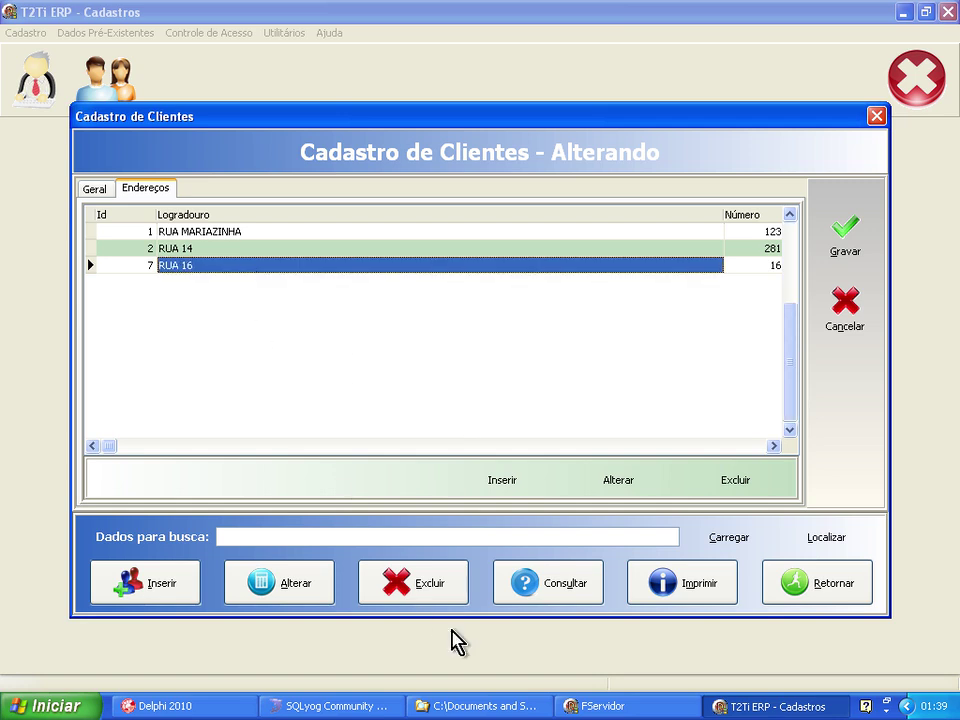
Refresh cliente_endereco in SQLyog to verify new row 7 holds RUA 16.
{"action": "left_click", "coordinate": [310, 706]}
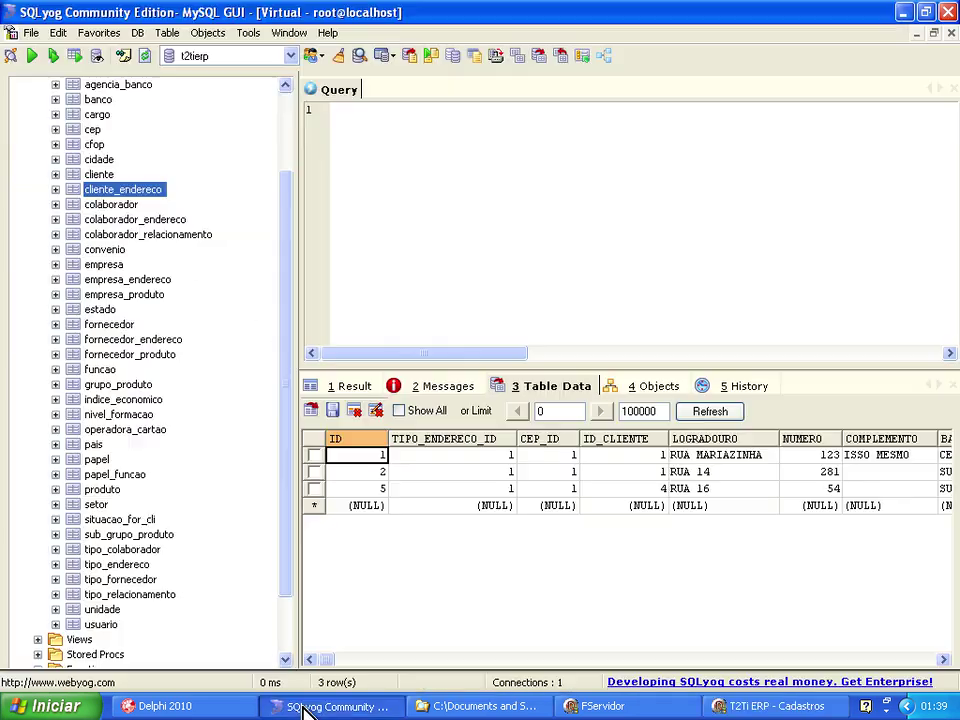
{"action": "left_click", "coordinate": [690, 411]}
{"action": "left_click", "coordinate": [688, 505]}
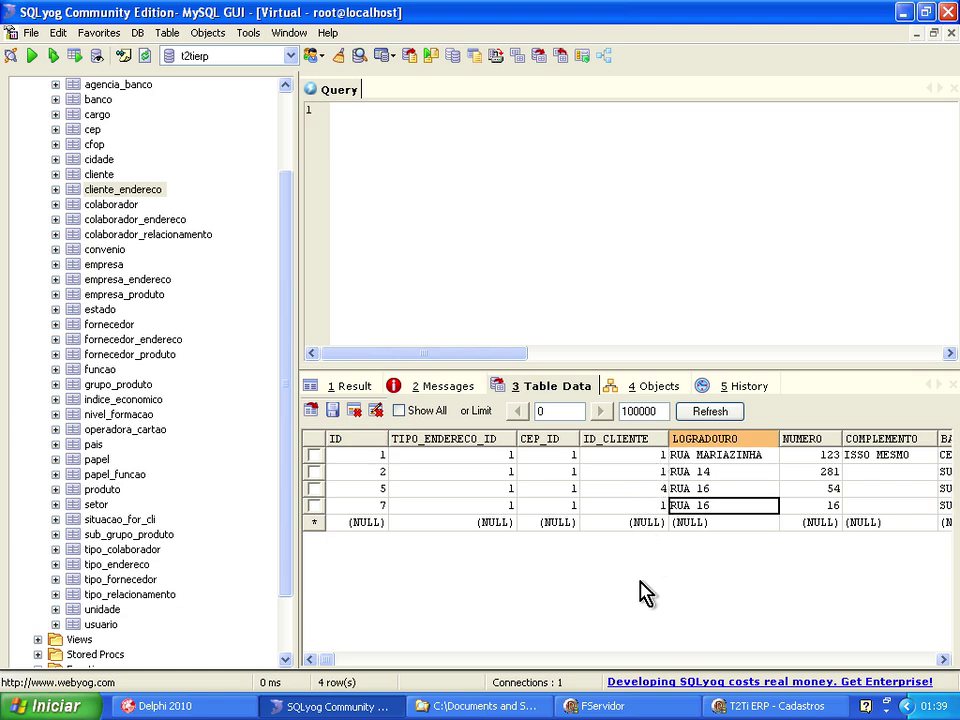
{"action": "left_click", "coordinate": [743, 704]}
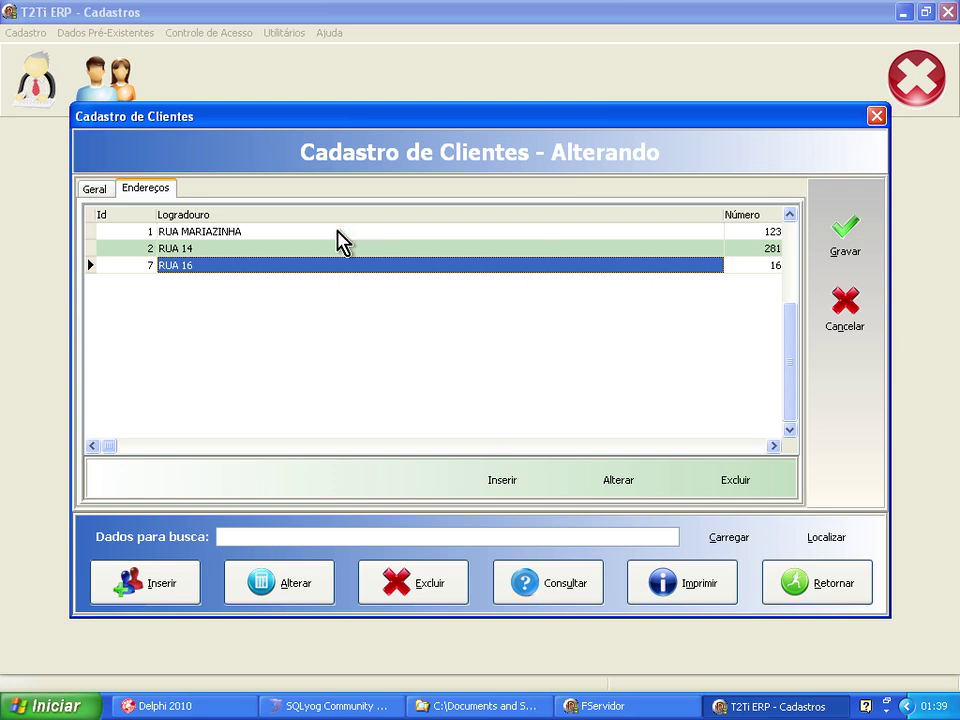
Delete ALBERT's old RUA MARIAZINHA address.
{"action": "left_click", "coordinate": [296, 231]}
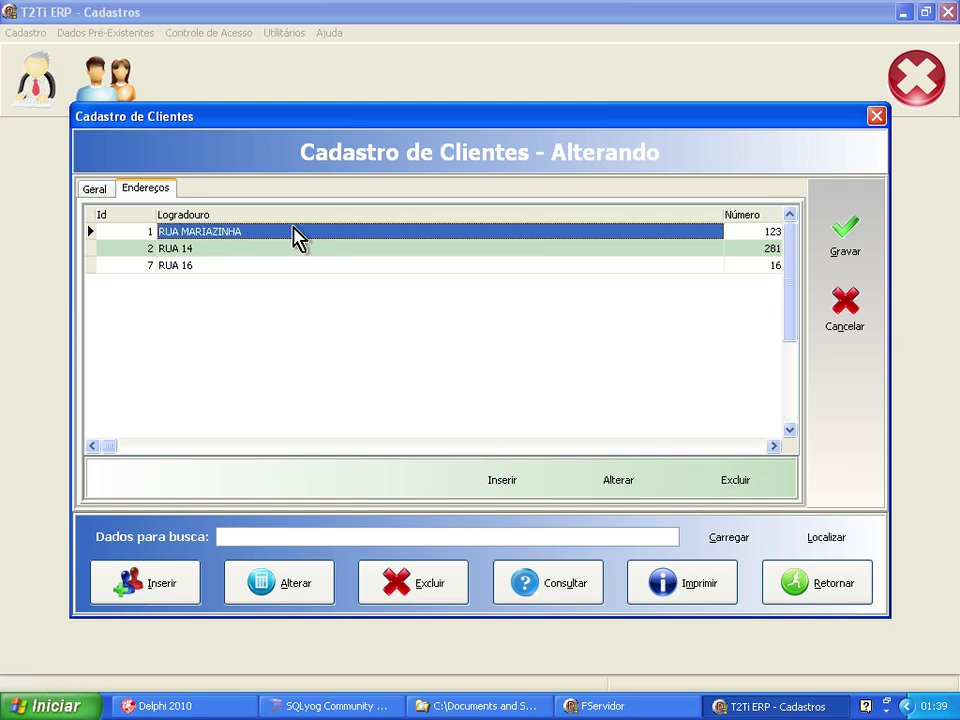
{"action": "left_click", "coordinate": [738, 489]}
{"action": "left_click", "coordinate": [456, 415]}
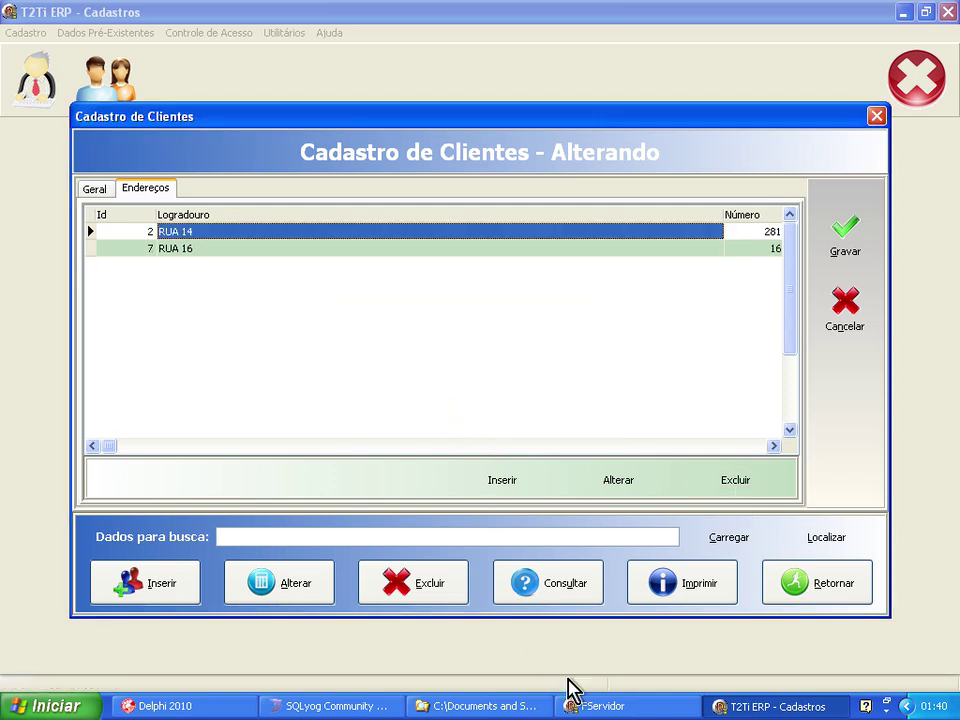
Reload cliente_endereco in SQLyog to confirm the RUA MARIAZINHA row is gone.
{"action": "left_click", "coordinate": [394, 707]}
{"action": "left_click", "coordinate": [705, 412]}
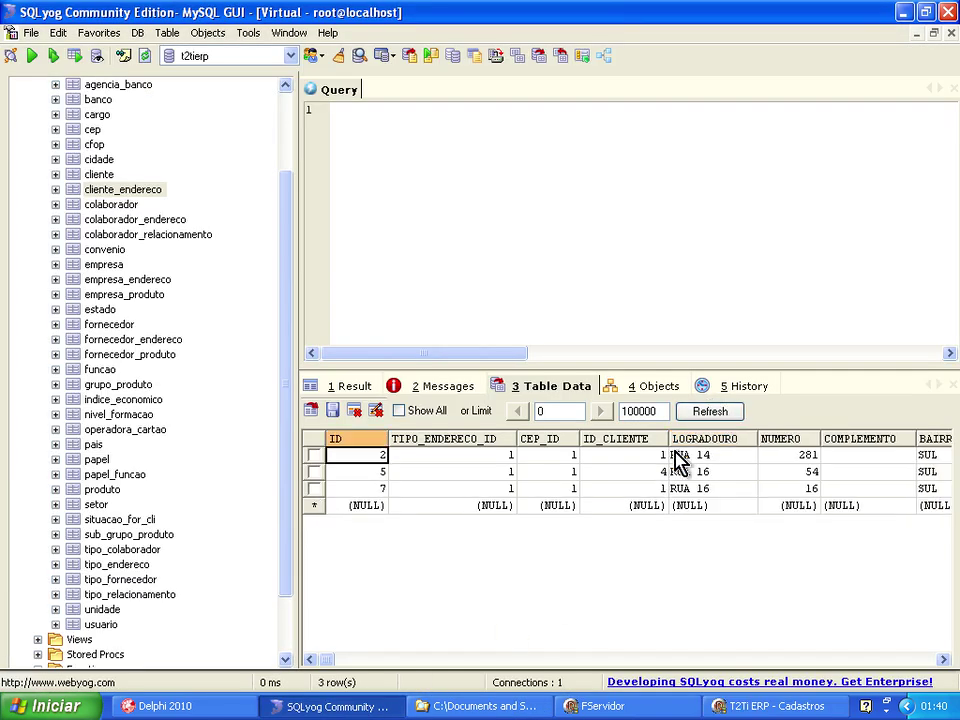
{"action": "left_click", "coordinate": [760, 706]}
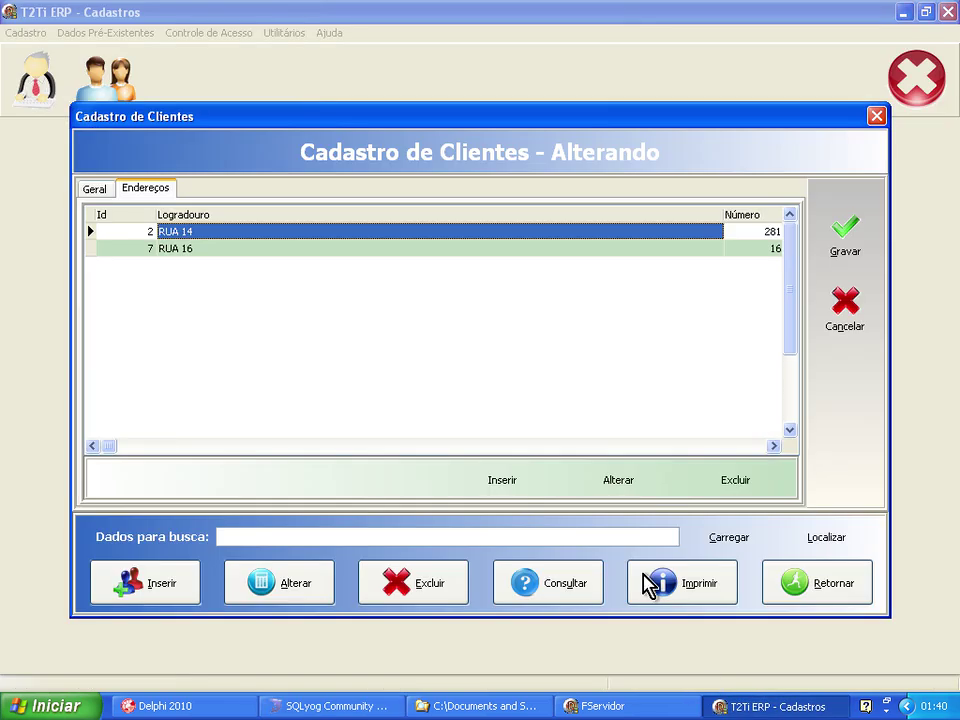
Save the client's address changes and dismiss the resulting error messages.
{"action": "left_click", "coordinate": [846, 252]}
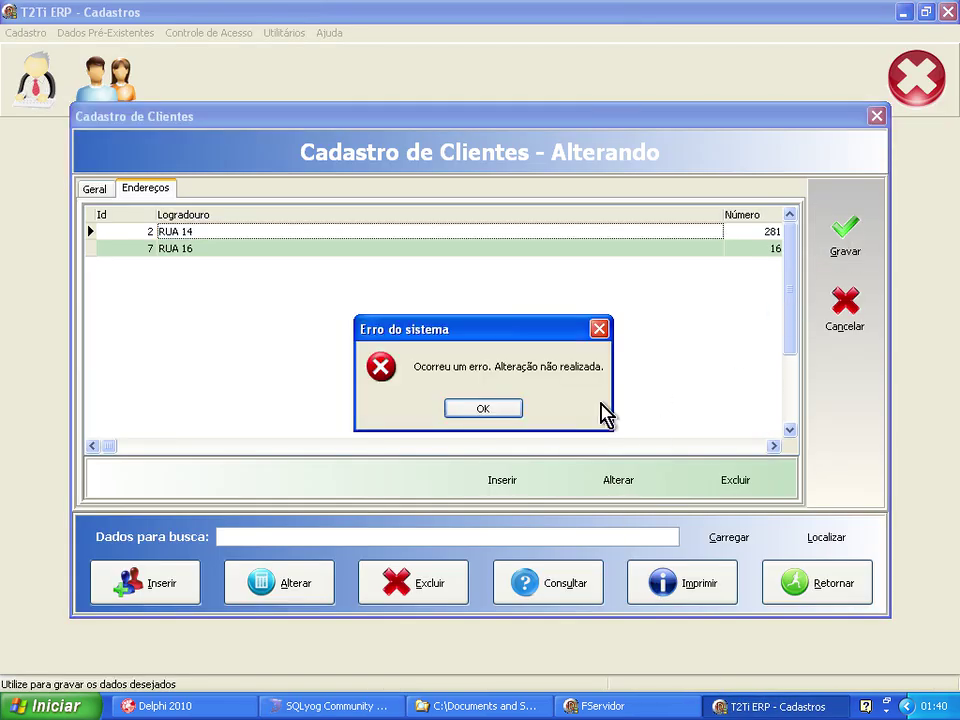
{"action": "left_click", "coordinate": [499, 406]}
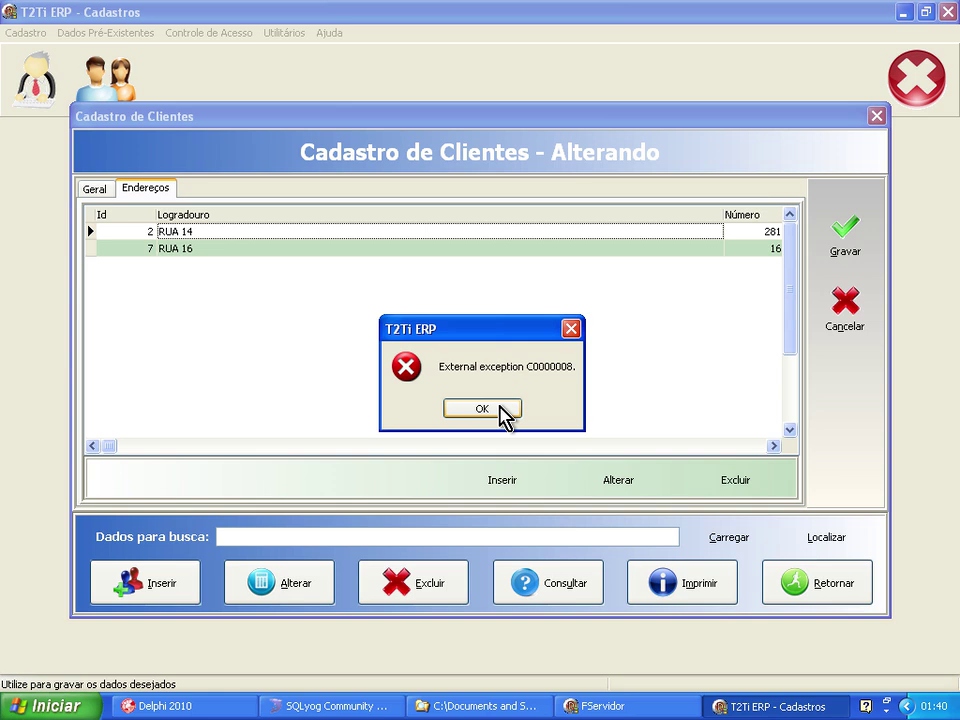
{"action": "left_click", "coordinate": [500, 410]}
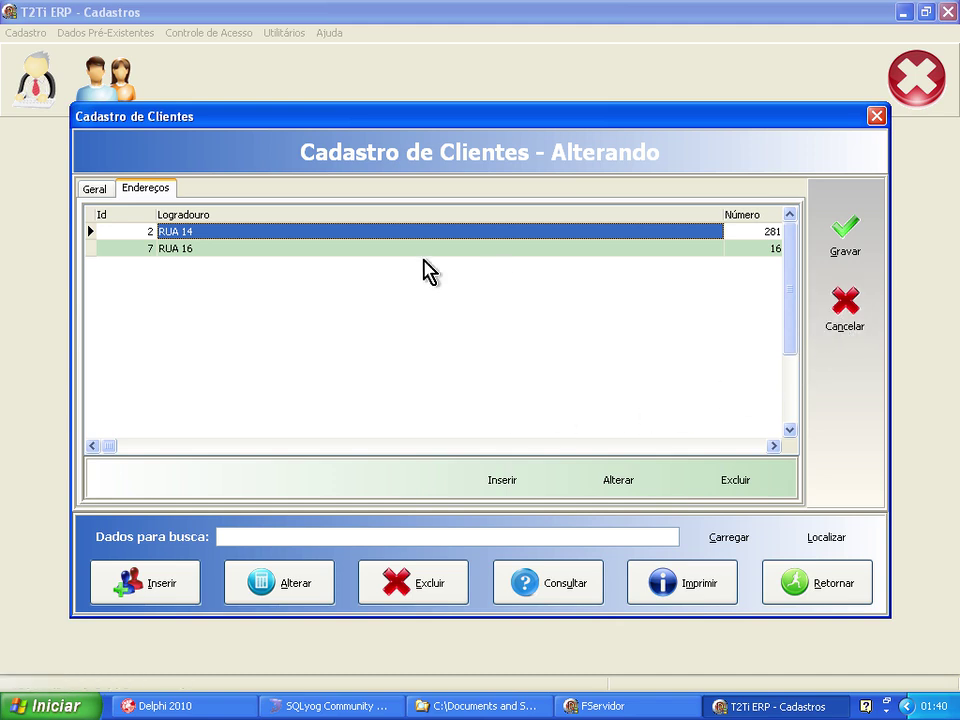
Cancel the current edit and reopen ALBERT's record for editing from the client list.
{"action": "left_click", "coordinate": [95, 189]}
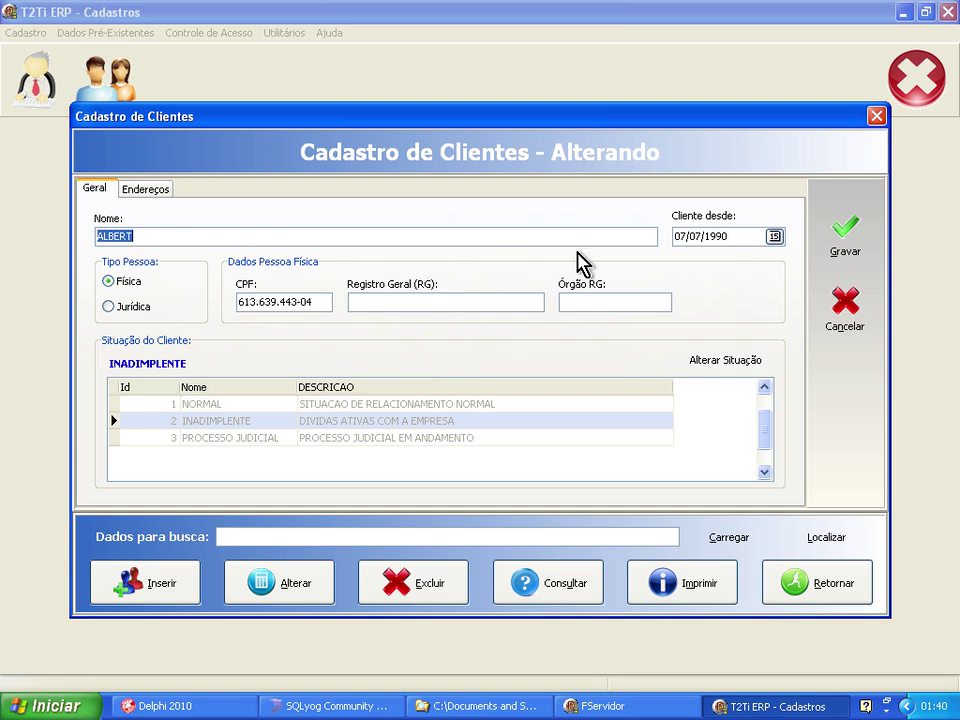
{"action": "left_click", "coordinate": [846, 305]}
{"action": "left_click", "coordinate": [253, 222]}
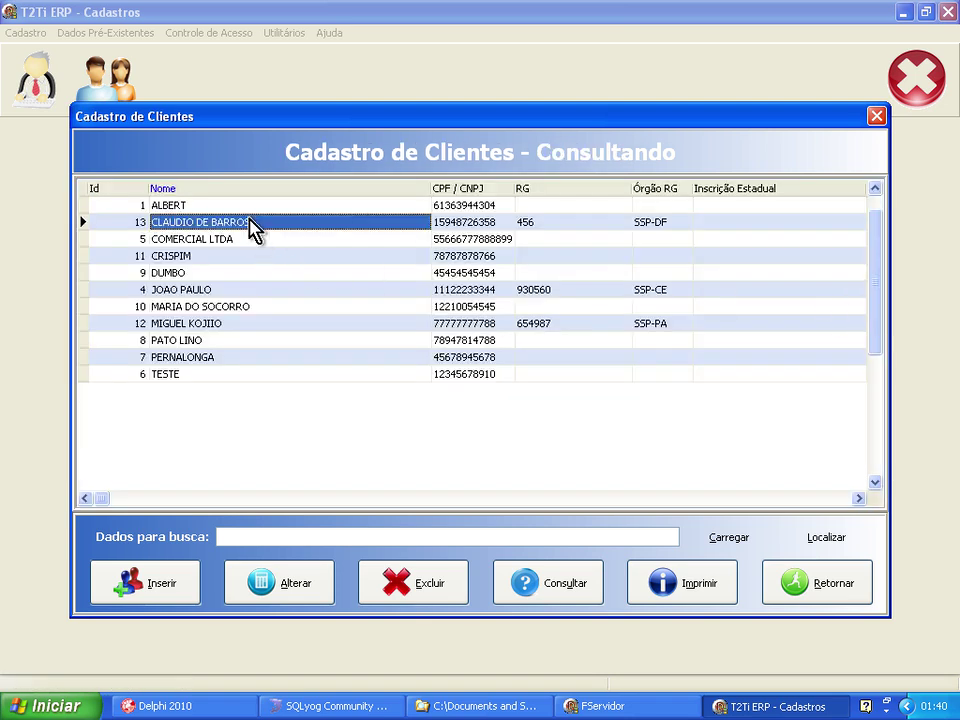
{"action": "left_click", "coordinate": [253, 206]}
{"action": "left_click", "coordinate": [265, 580]}
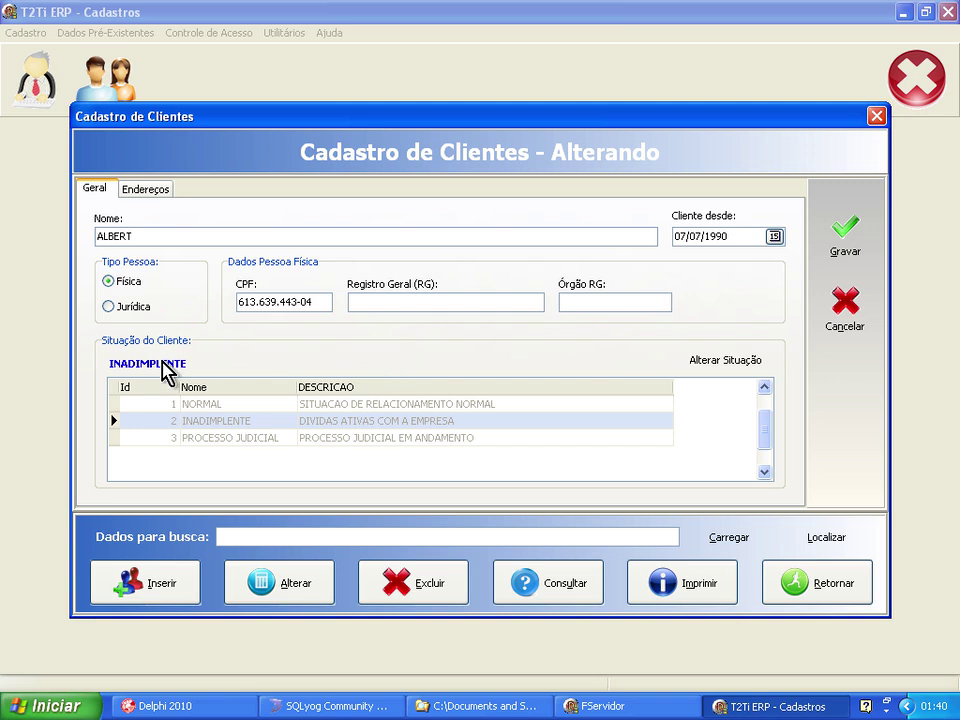
Try saving ALBERT's record again and dismiss the system, alteration-failed and privileged-instruction errors.
{"action": "left_click", "coordinate": [152, 190]}
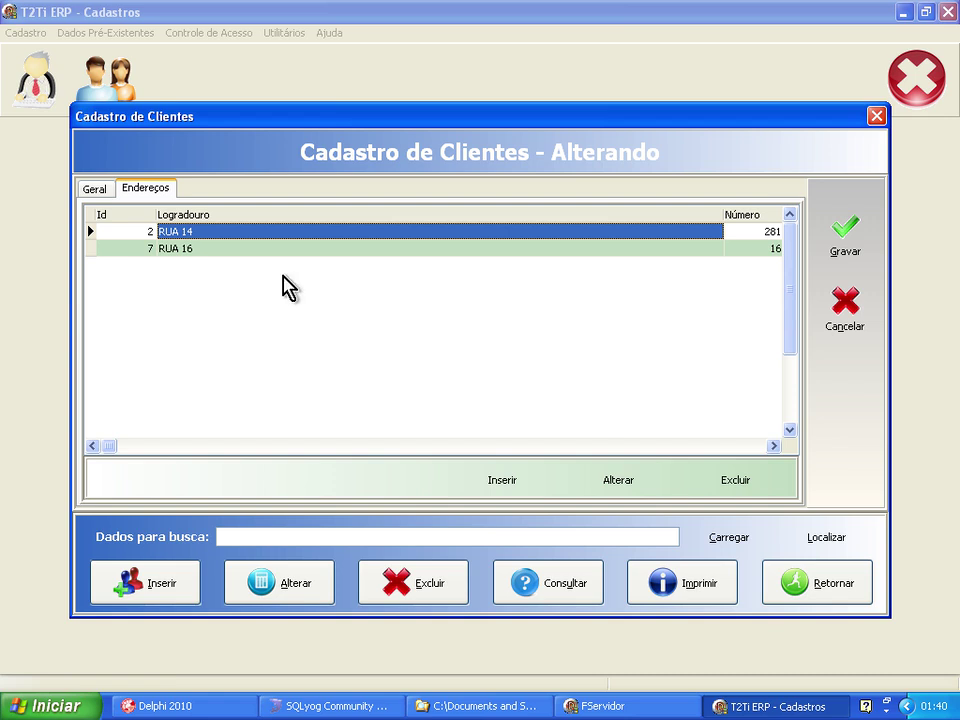
{"action": "left_click", "coordinate": [842, 250]}
{"action": "left_click", "coordinate": [483, 410]}
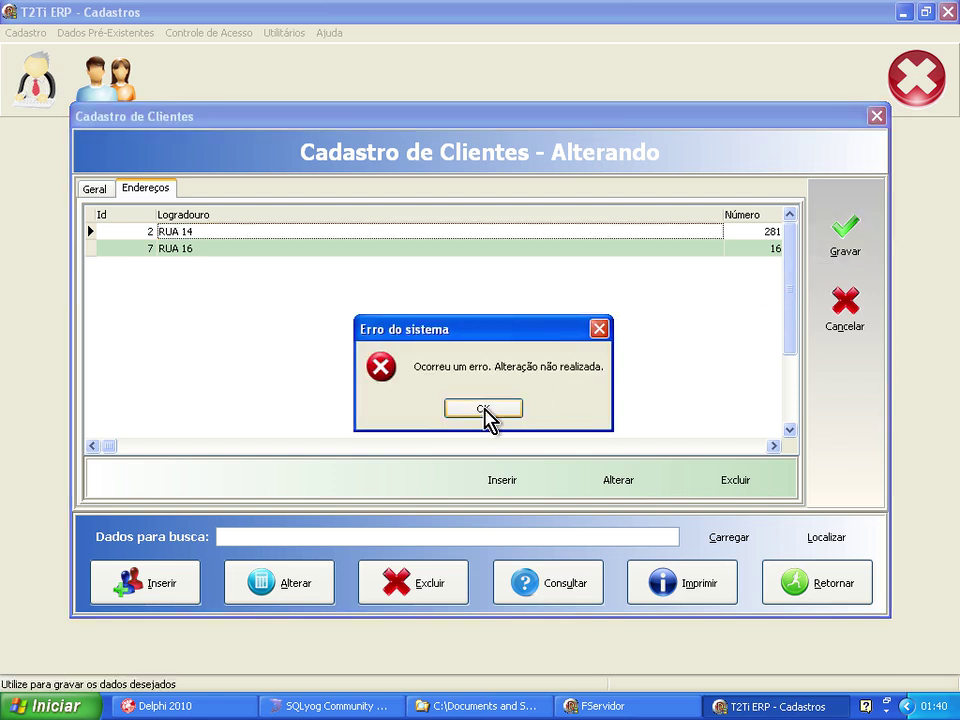
{"action": "left_click", "coordinate": [484, 409]}
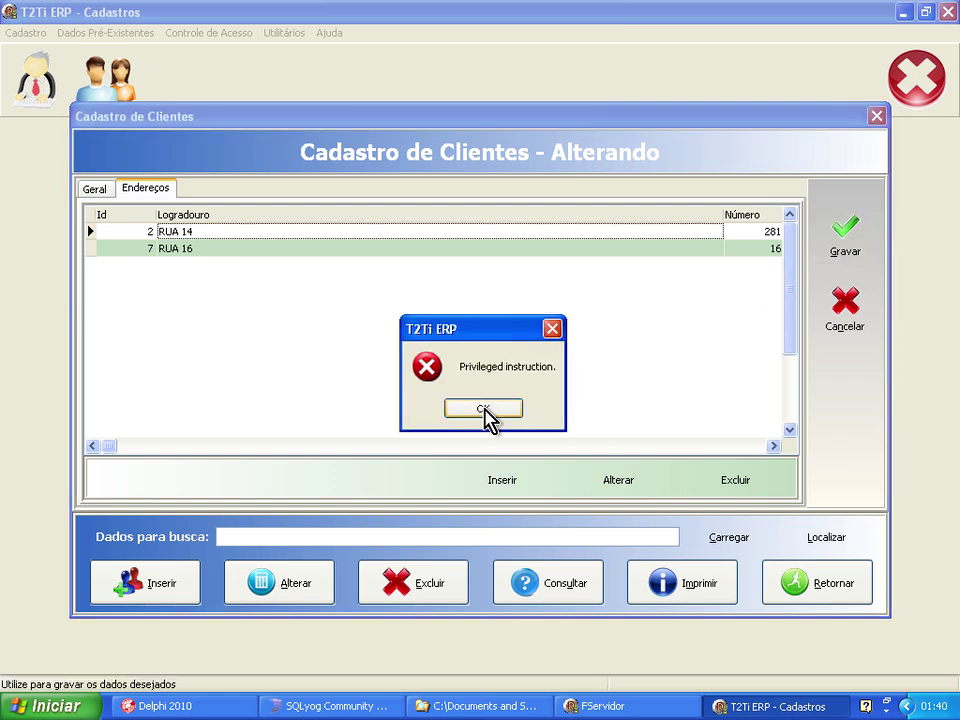
{"action": "left_click", "coordinate": [484, 409]}
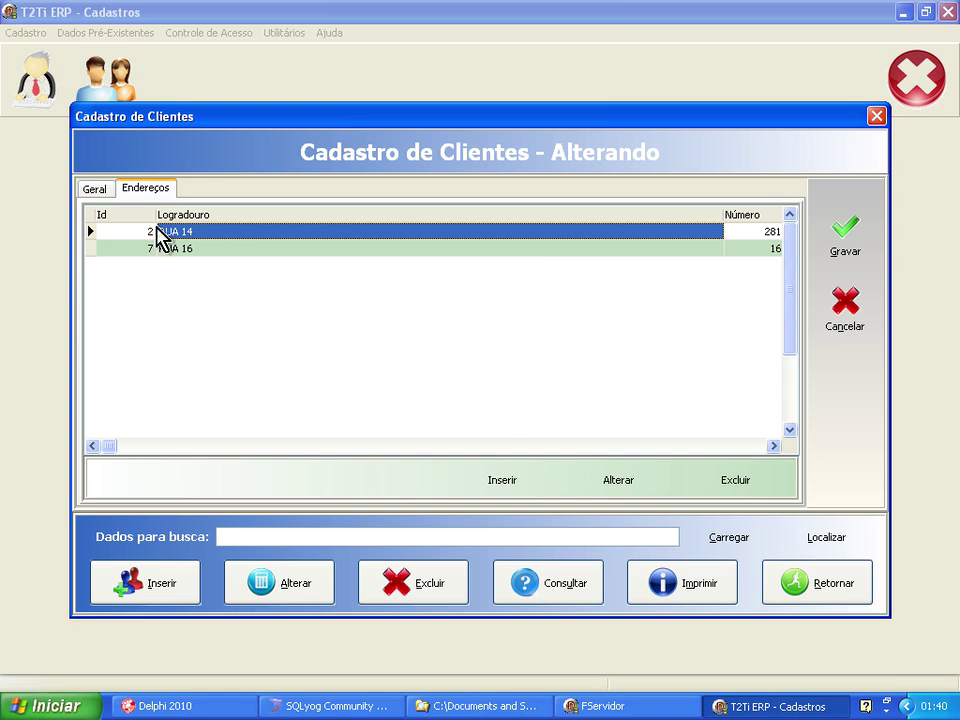
Cancel the edit, return to the client list and close the clients window.
{"action": "left_click", "coordinate": [106, 191]}
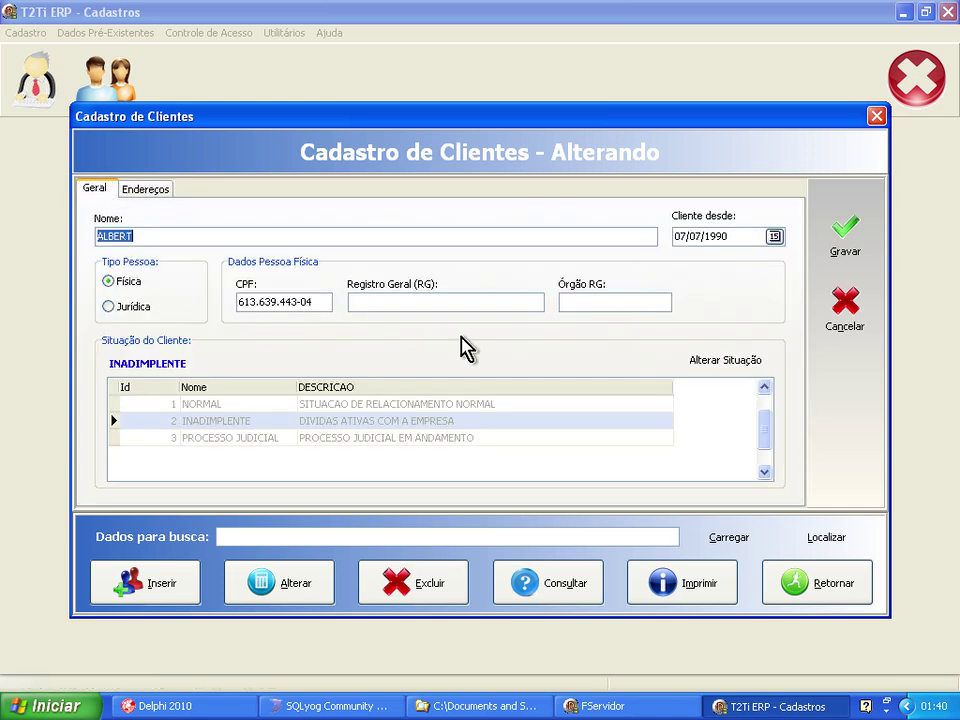
{"action": "left_click", "coordinate": [848, 326]}
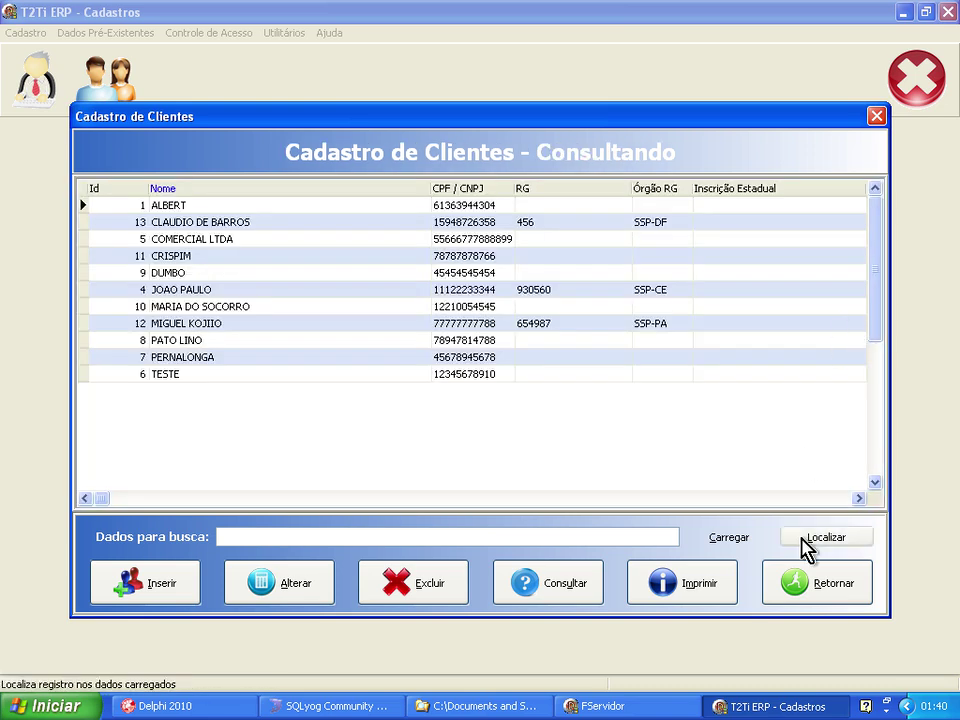
{"action": "left_click", "coordinate": [805, 590]}
Exit the ERP, minimize SQLyog, and relaunch Cadastros.exe, confirming the login.
{"action": "left_click", "coordinate": [905, 92]}
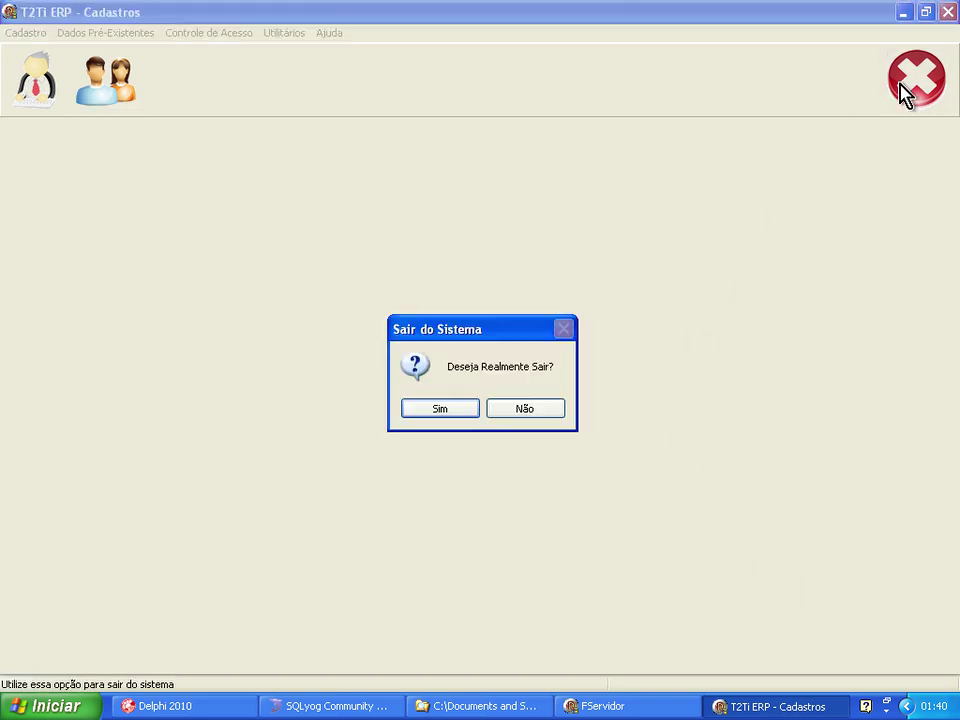
{"action": "left_click", "coordinate": [450, 414]}
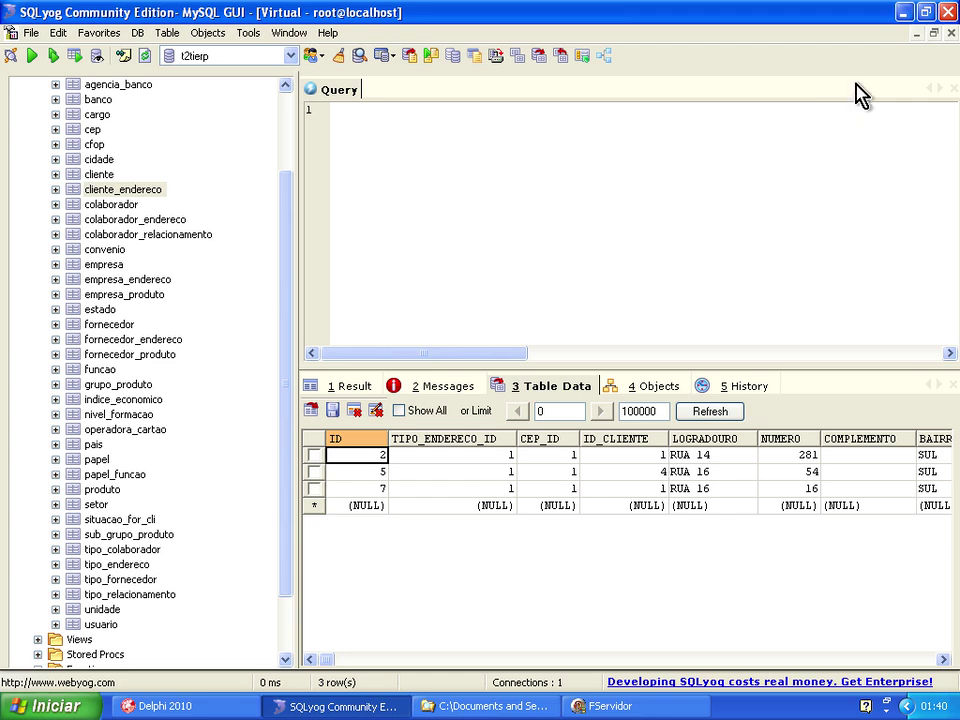
{"action": "left_click", "coordinate": [903, 12]}
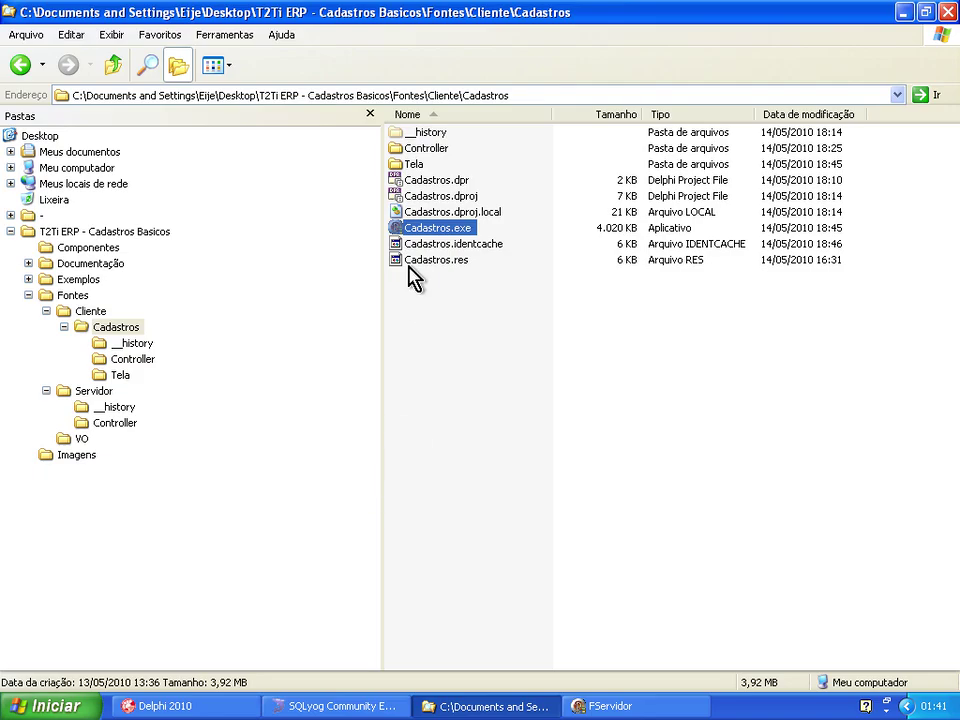
{"action": "double_click", "coordinate": [410, 228]}
{"action": "left_click", "coordinate": [555, 392]}
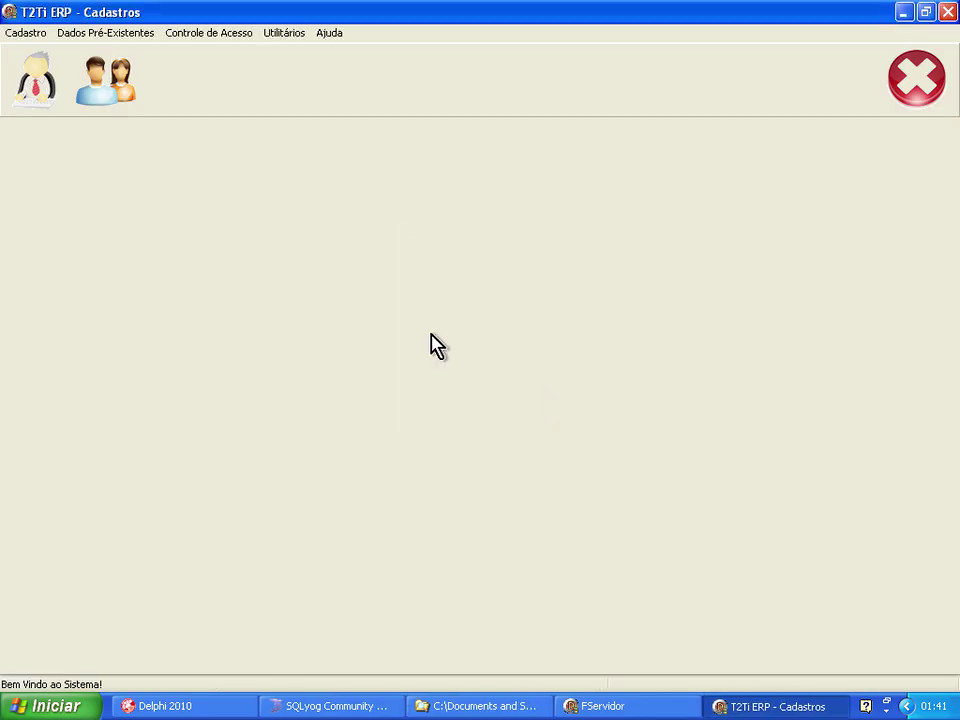
Open Clientes, load all clients, and start a blank new-client form in Inserindo mode.
{"action": "left_click", "coordinate": [107, 81]}
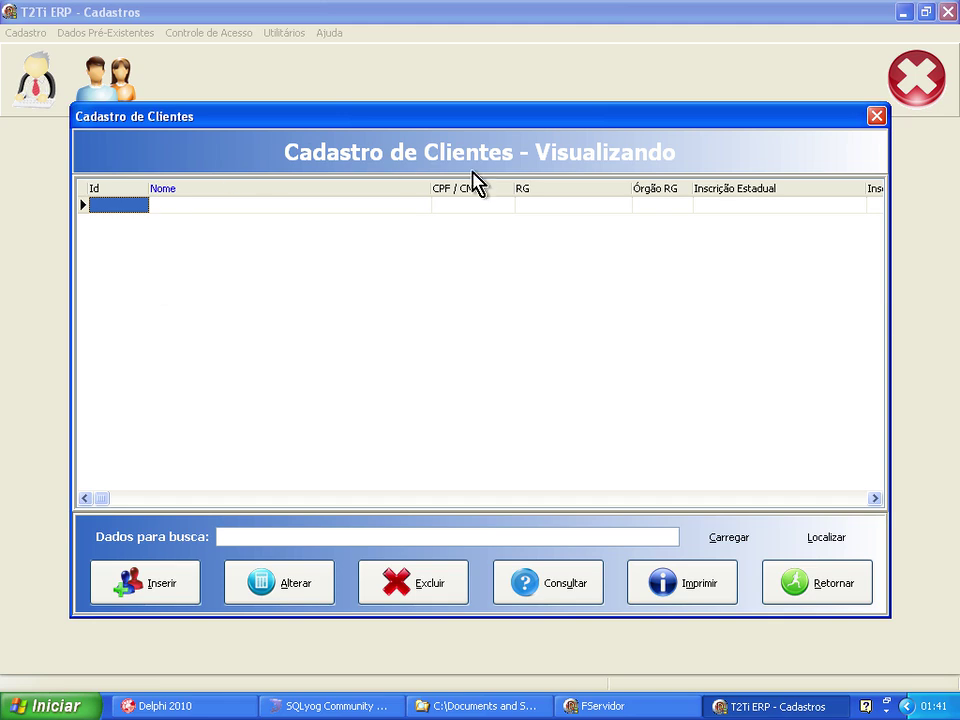
{"action": "left_click", "coordinate": [734, 540]}
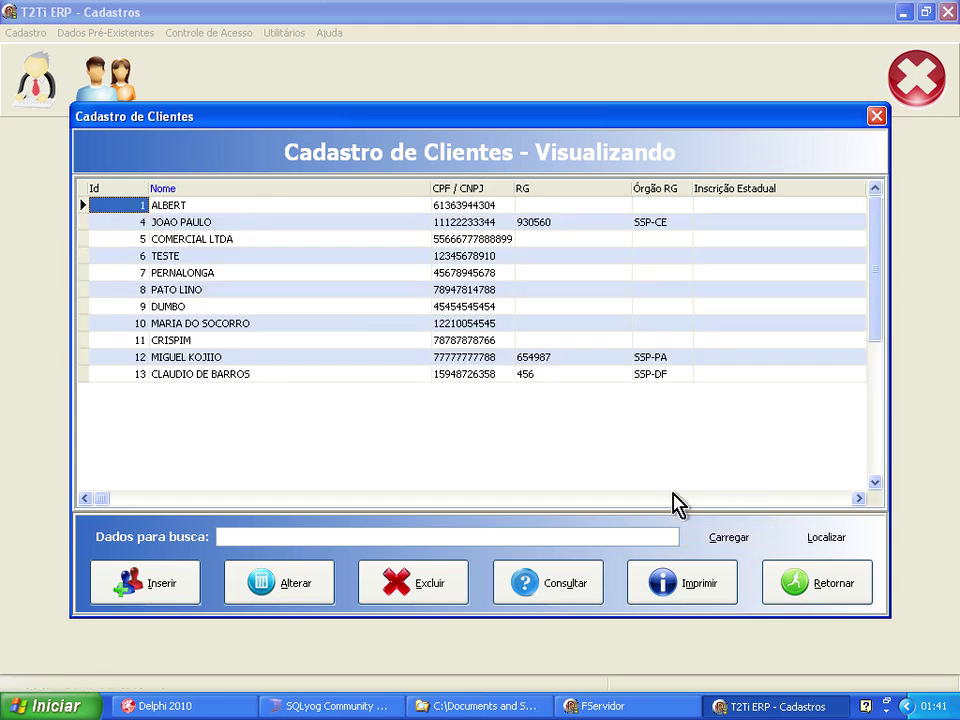
{"action": "left_click", "coordinate": [318, 306]}
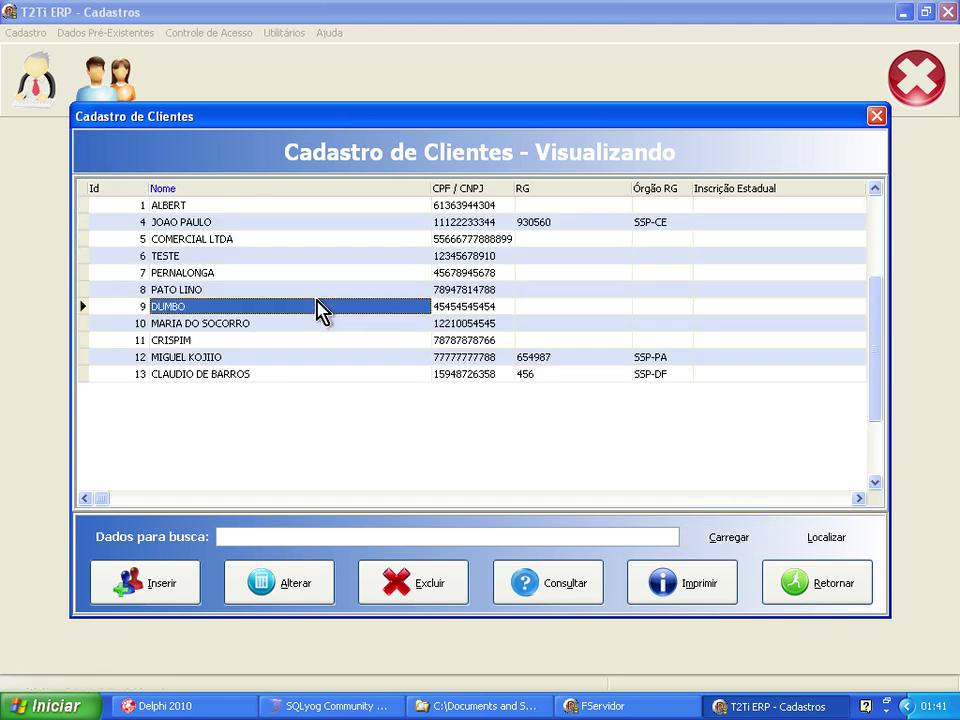
{"action": "left_click", "coordinate": [153, 589]}
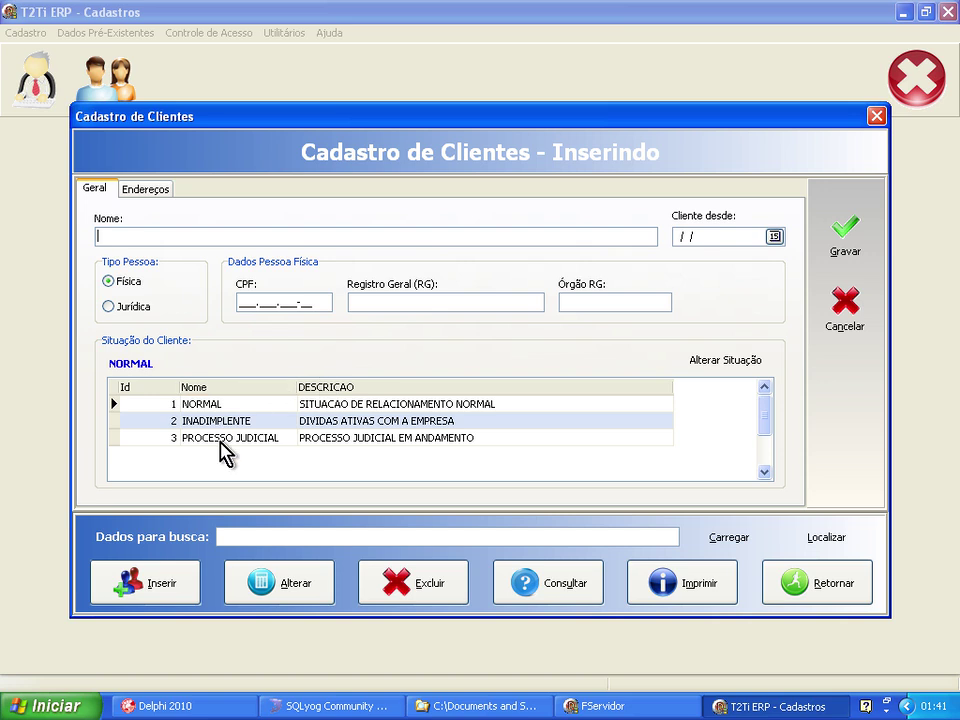
Start a new address in Endereços and open, then close, the Importa CEP lookup.
{"action": "left_click", "coordinate": [152, 193]}
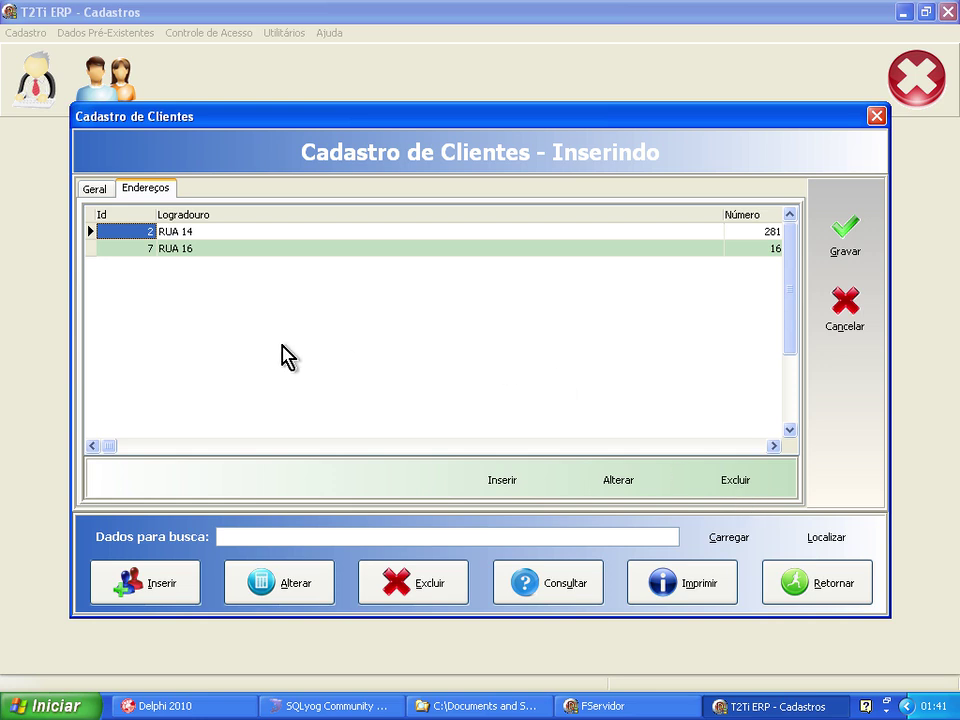
{"action": "left_click", "coordinate": [502, 481]}
{"action": "left_click", "coordinate": [172, 216]}
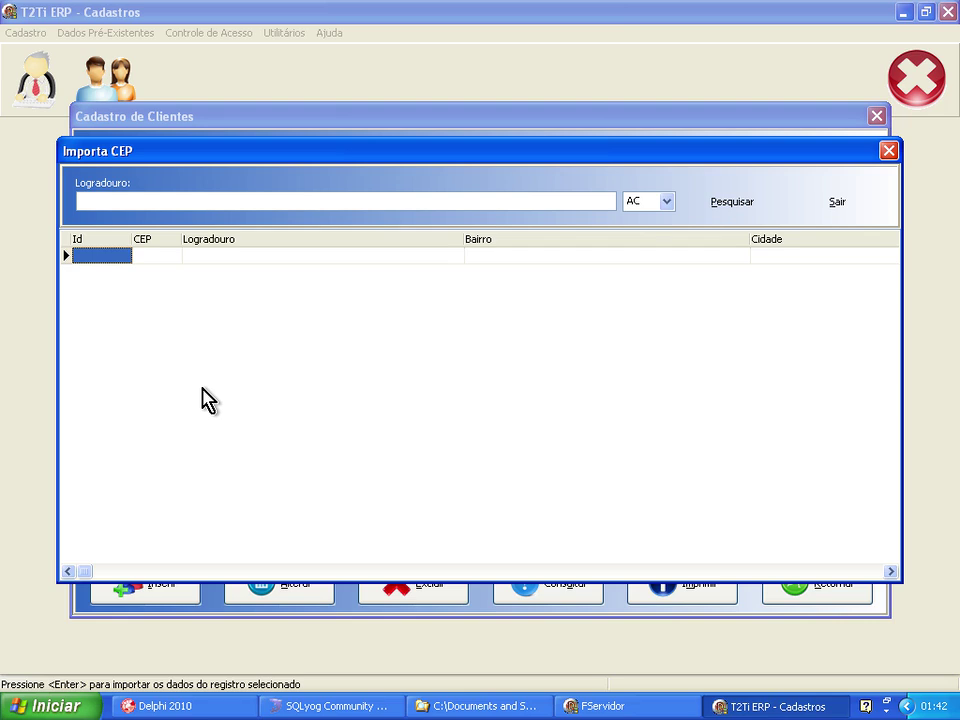
{"action": "left_click", "coordinate": [888, 150]}
Close the clients window and quit T2Ti ERP - Cadastros, confirming with Sim.
{"action": "left_click", "coordinate": [877, 117]}
{"action": "left_click", "coordinate": [911, 88]}
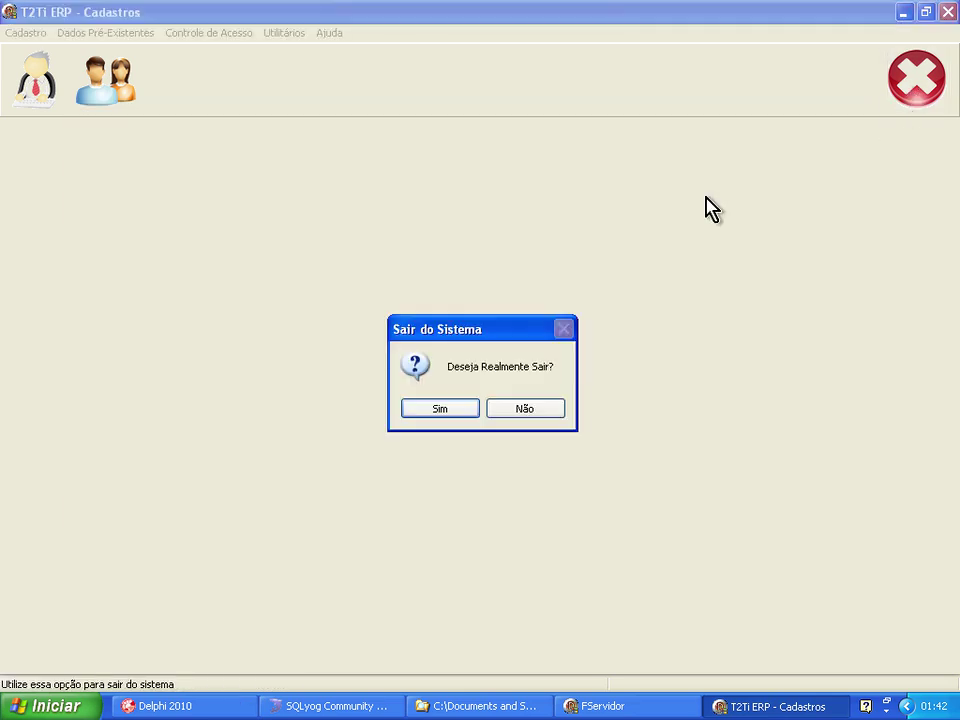
{"action": "left_click", "coordinate": [441, 409]}
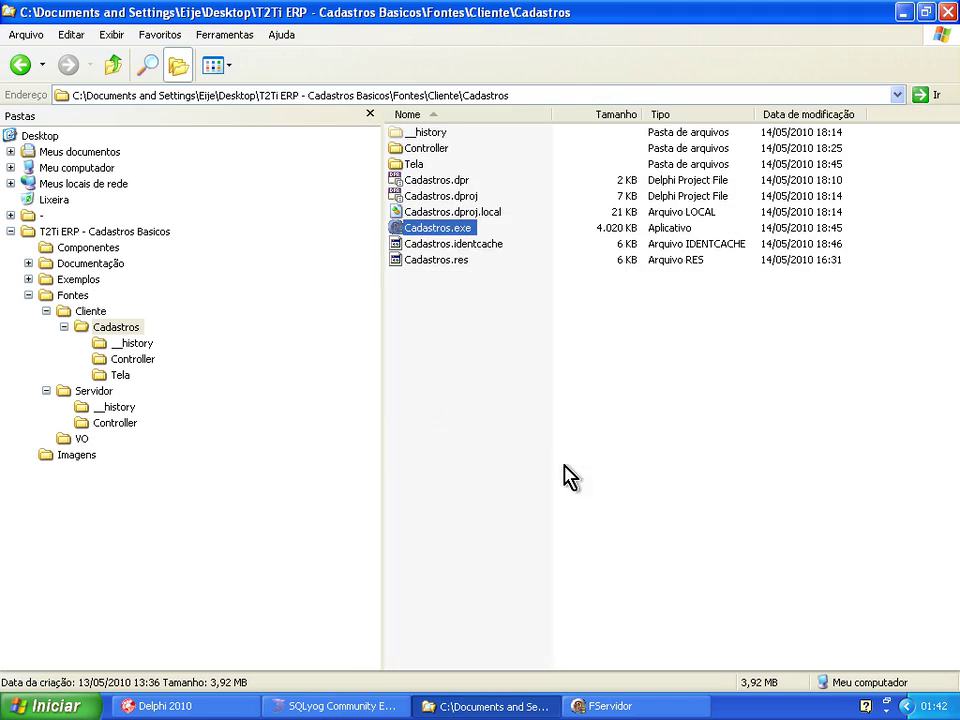